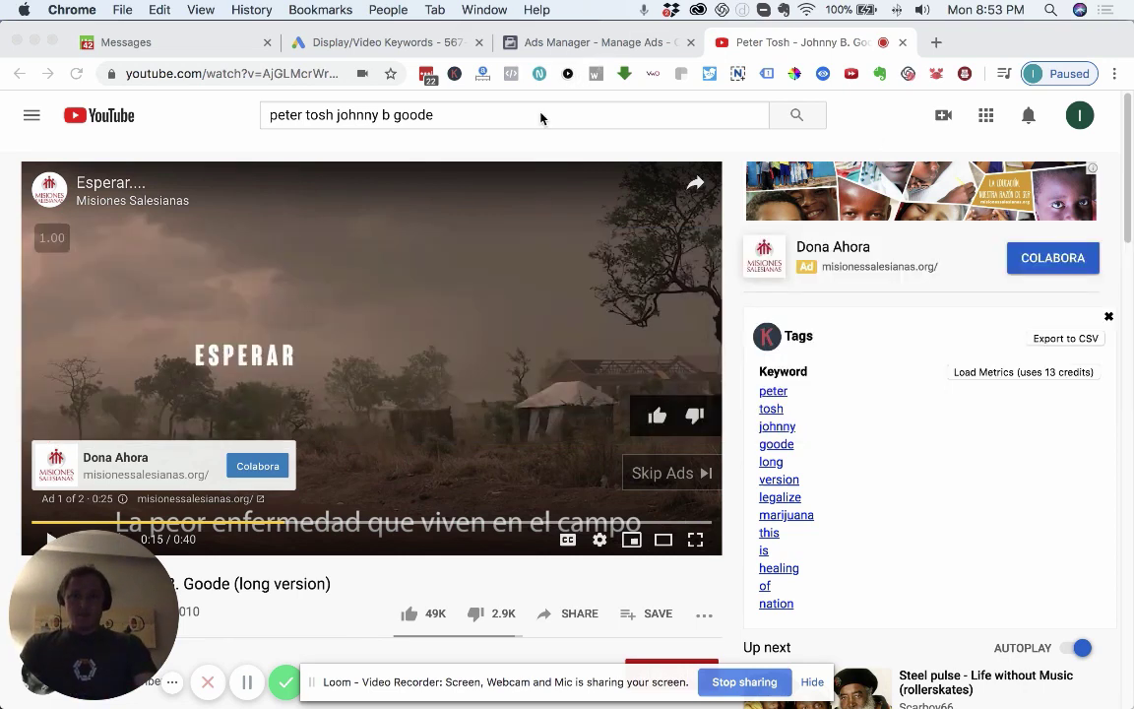
Search YouTube for "steel pulse your house hd" and open the Steel Pulse- Your House video by Dungababylon
click(434, 115)
triple_click(430, 114)
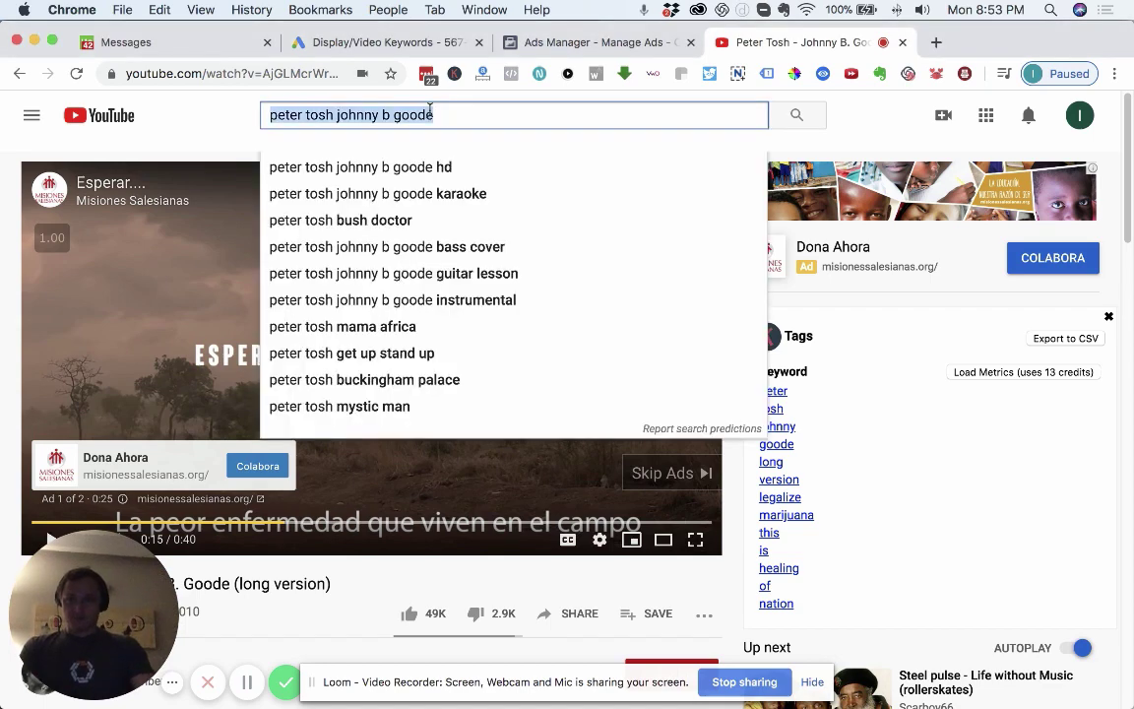
text(stell)
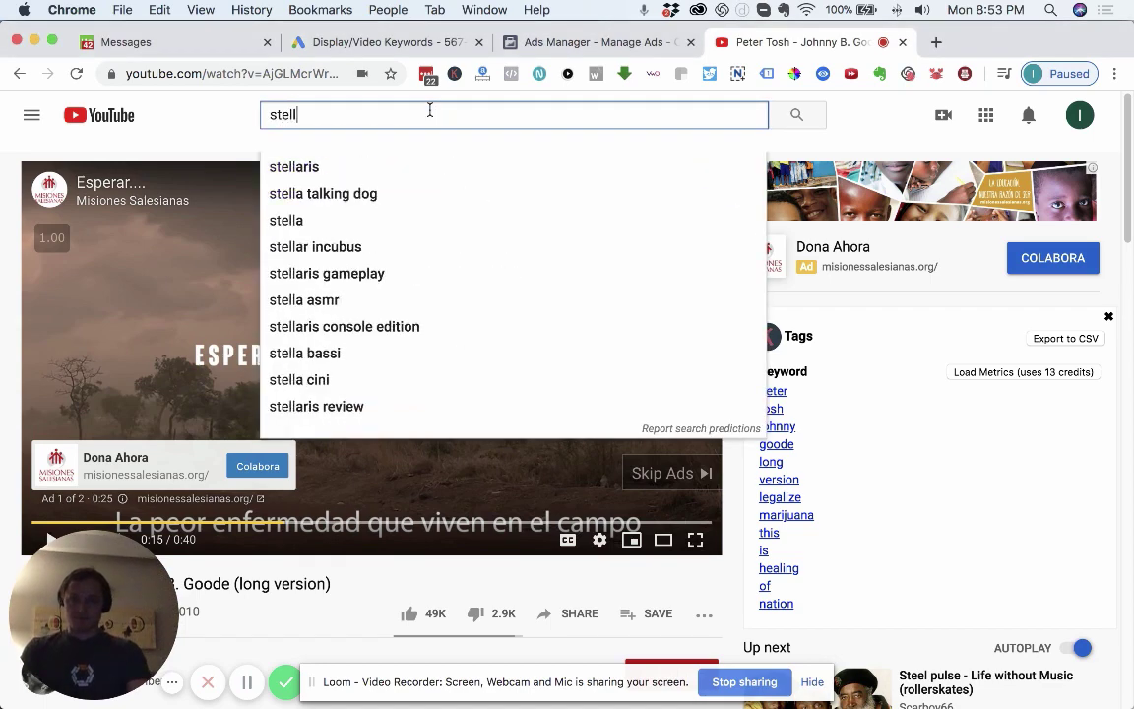
key(BackSpace)
text(el)
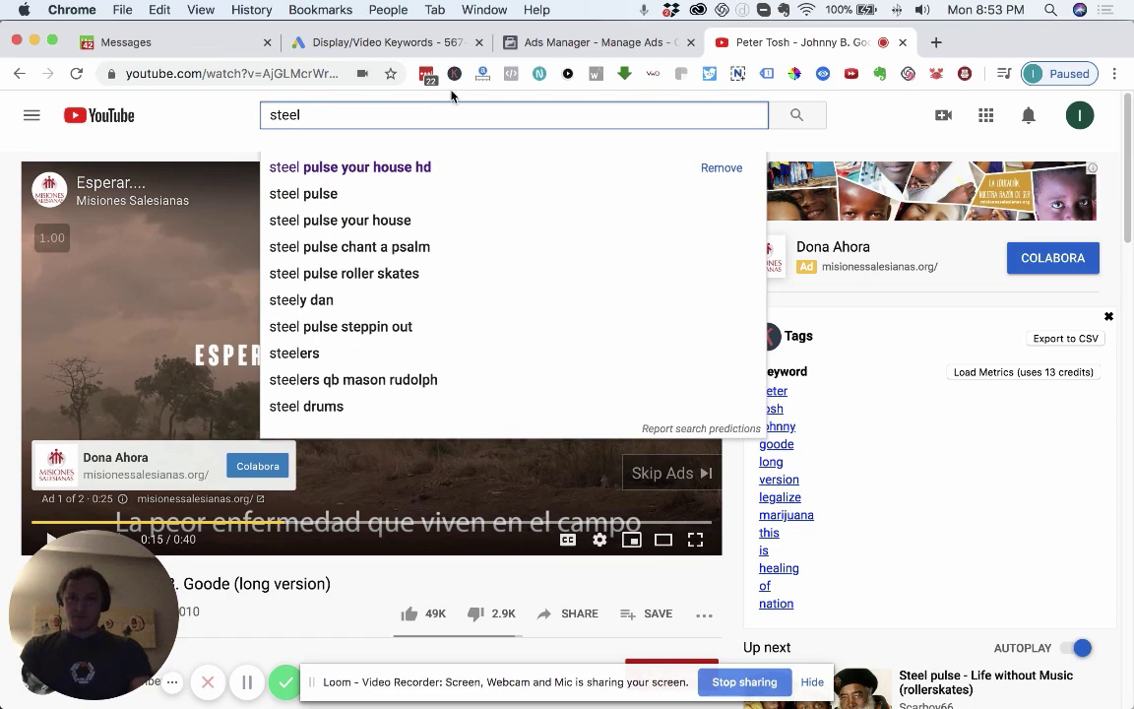
click(380, 169)
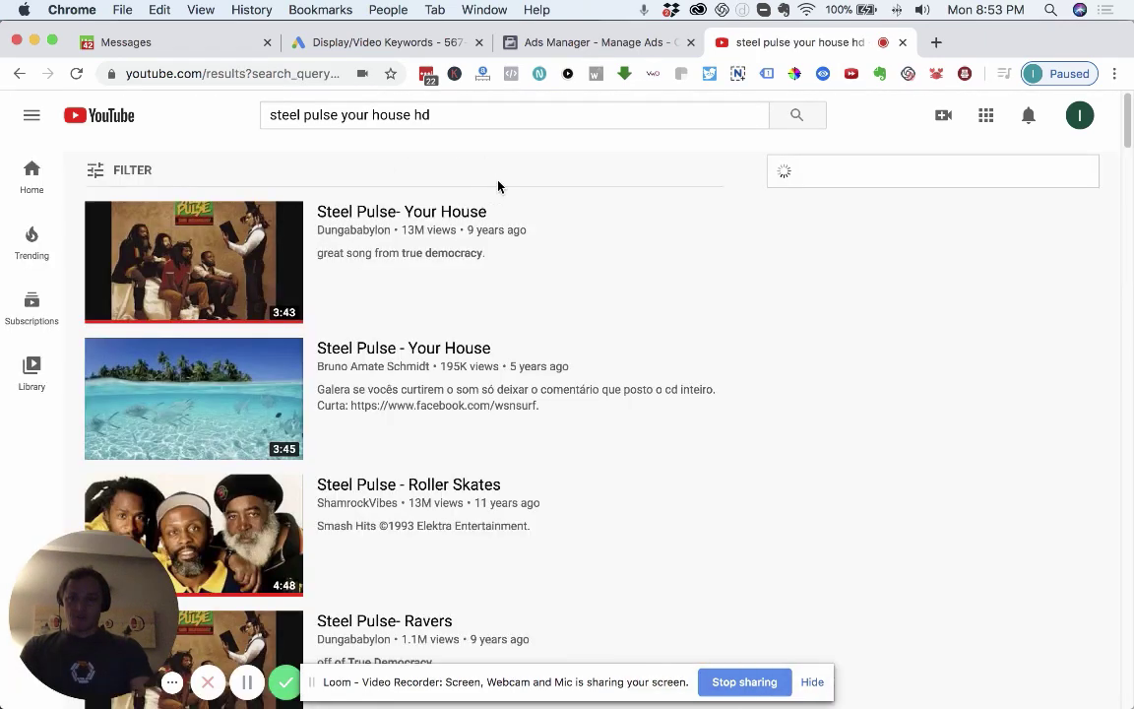
click(128, 268)
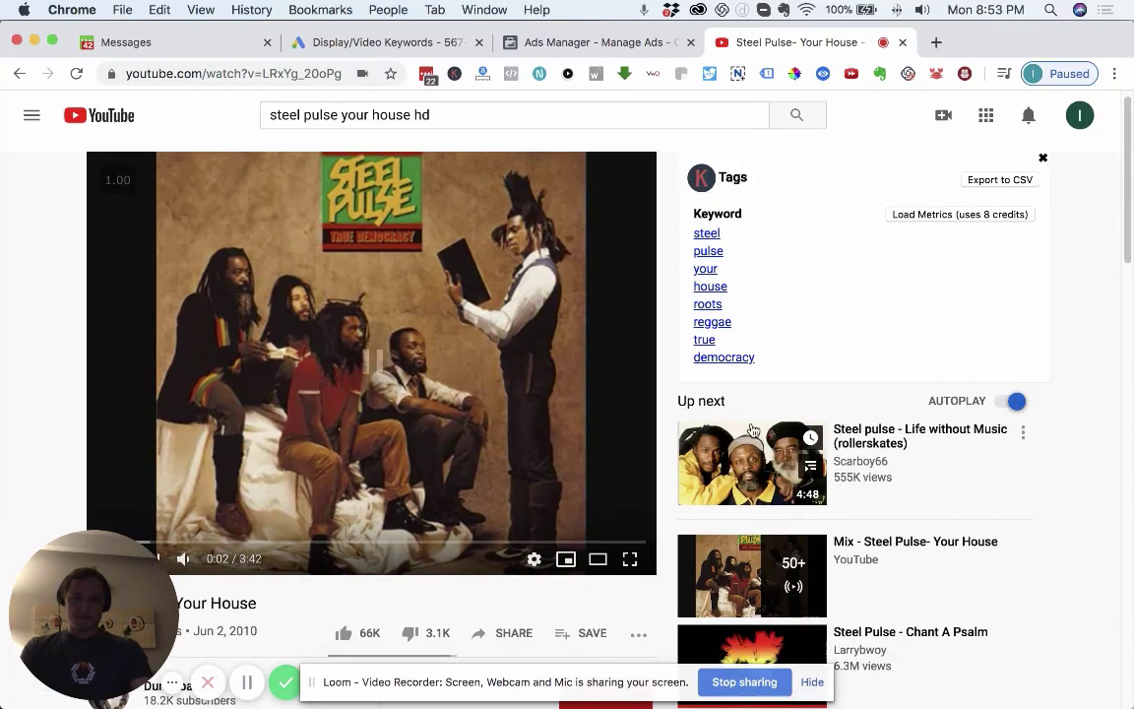
Browse the related reggae videos and open further ones to look for a video ad
scroll(475, 421, down, 12)
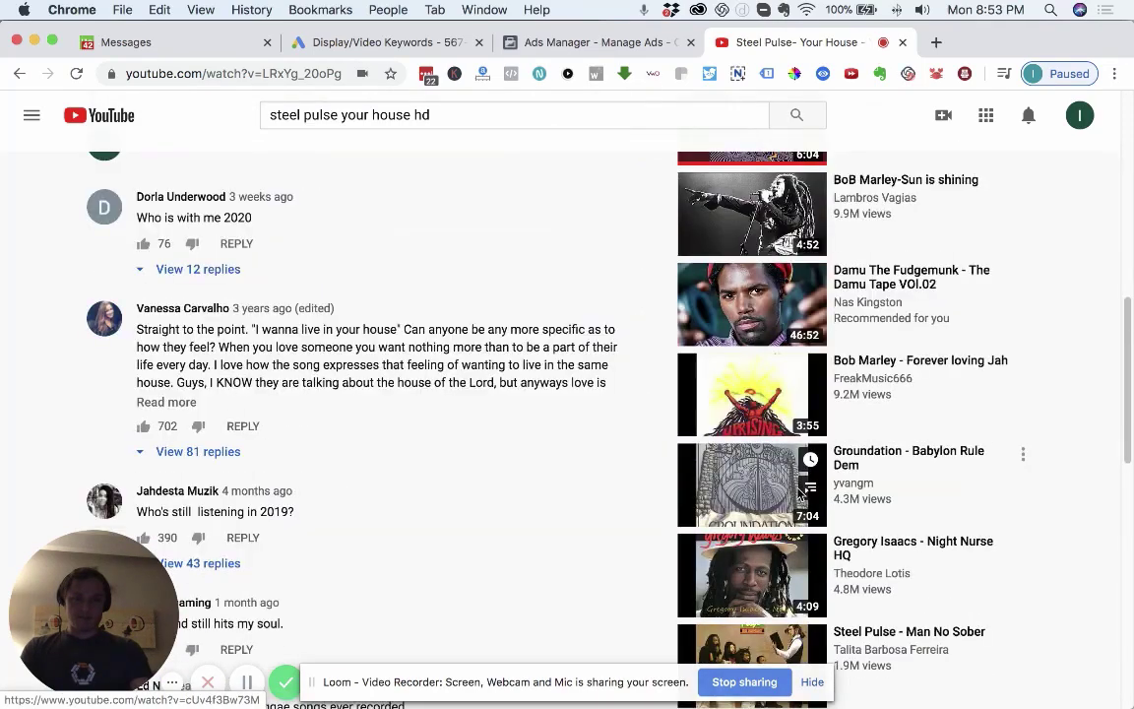
click(751, 575)
triple_click(431, 115)
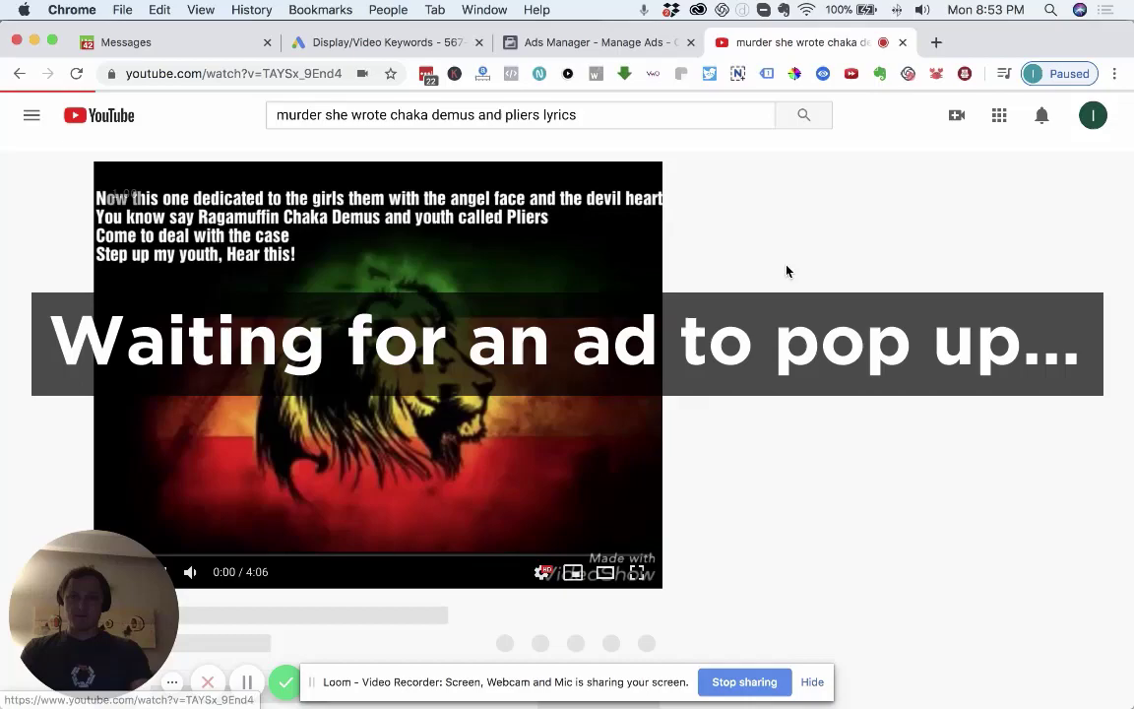
scroll(784, 268, down, 10)
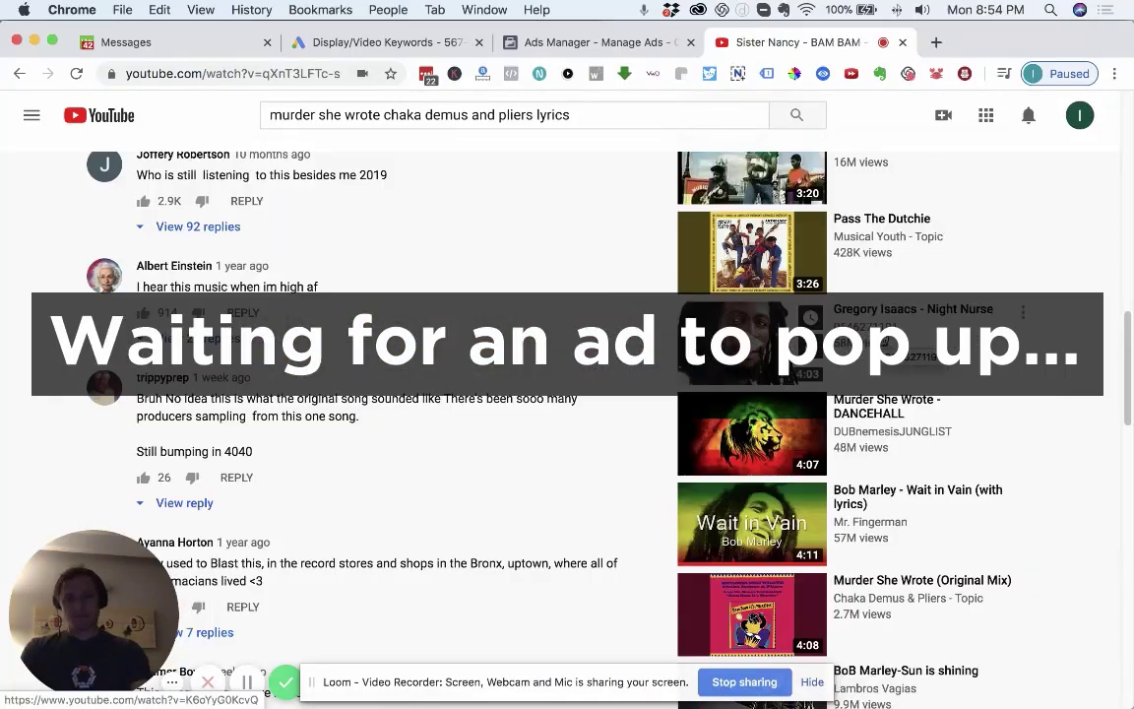
scroll(479, 401, down, 5)
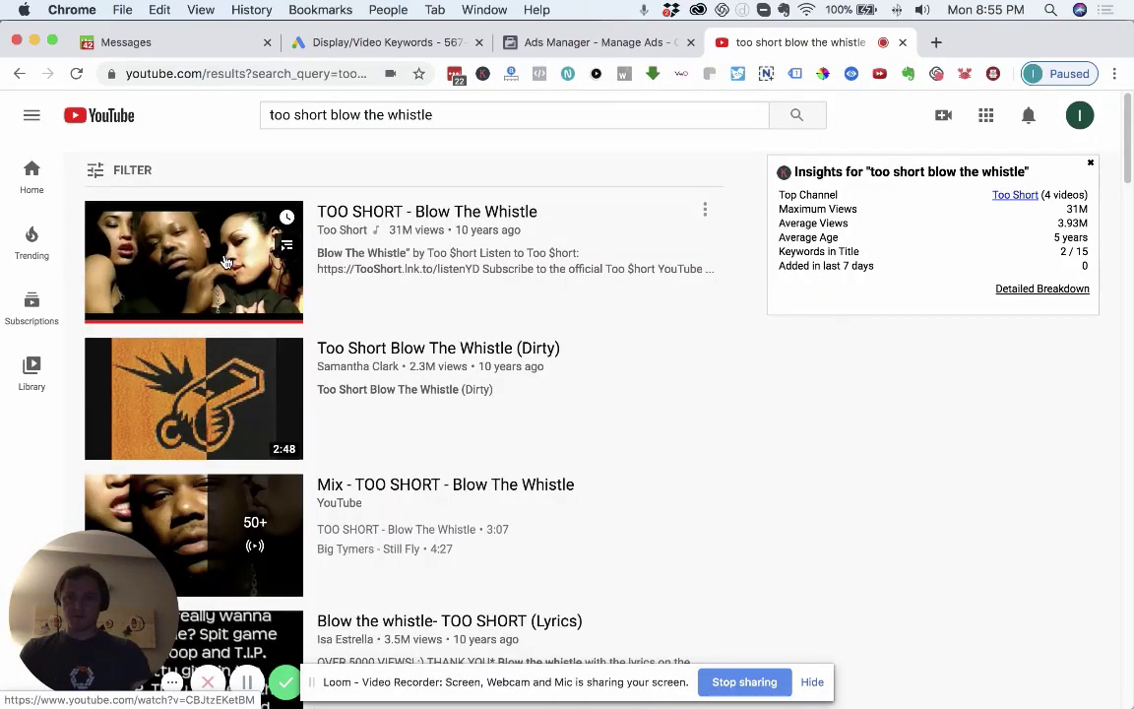
Open the TOO SHORT - Blow The Whistle video and pause the SE Ranking ad that plays before it
click(226, 259)
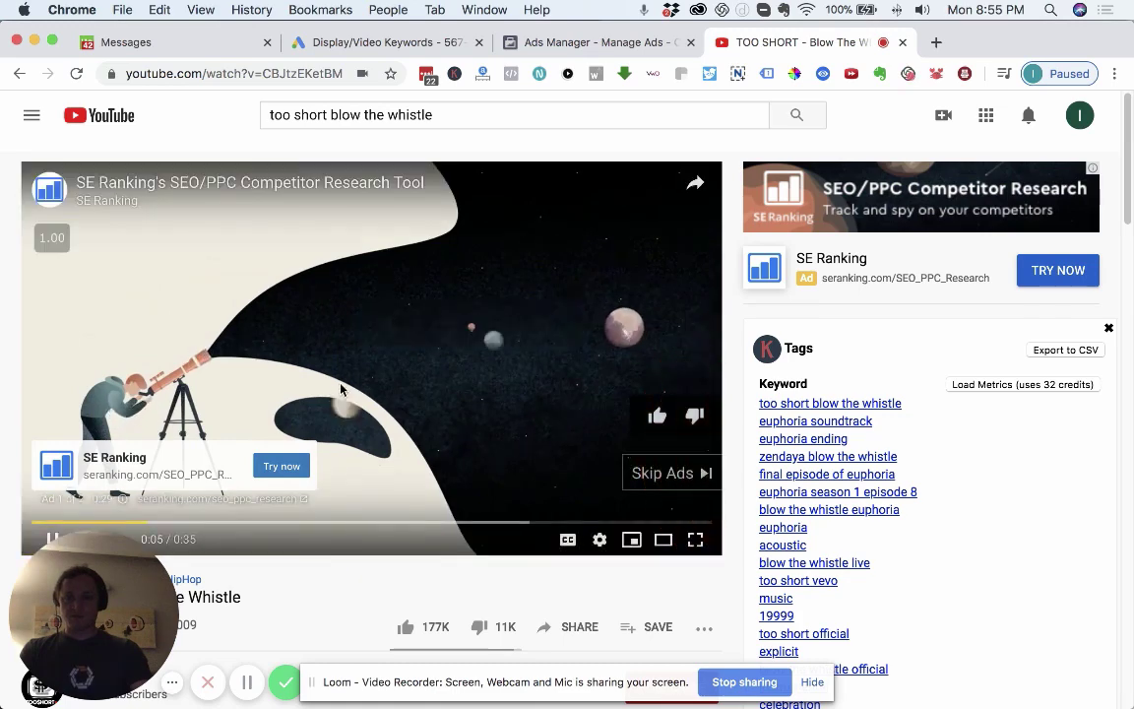
click(305, 343)
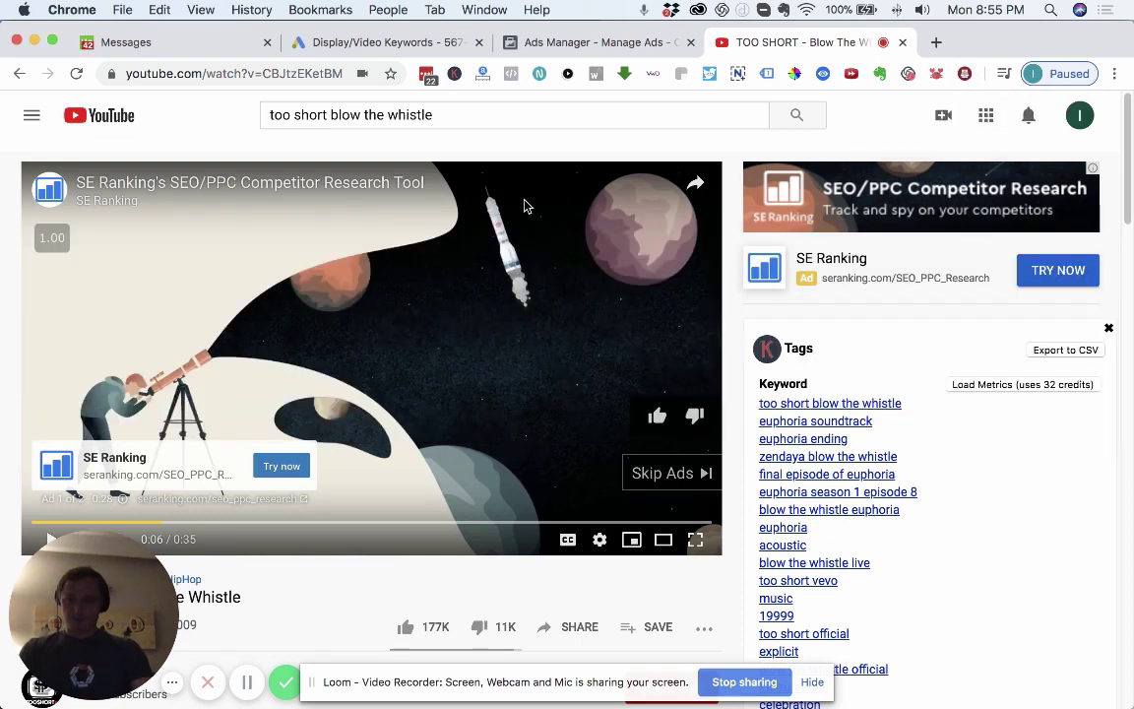
Save the SE Ranking ad to the SwipeTube library with the tags "seo software" and "marketing software"
click(964, 74)
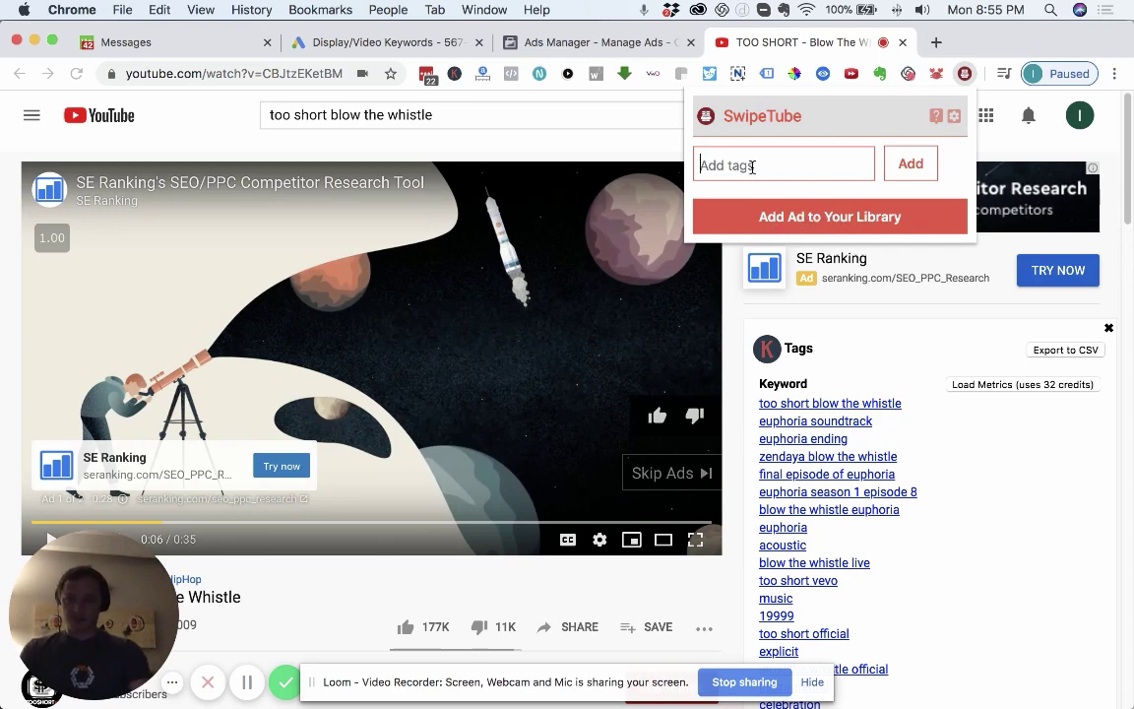
click(752, 166)
text(seo software)
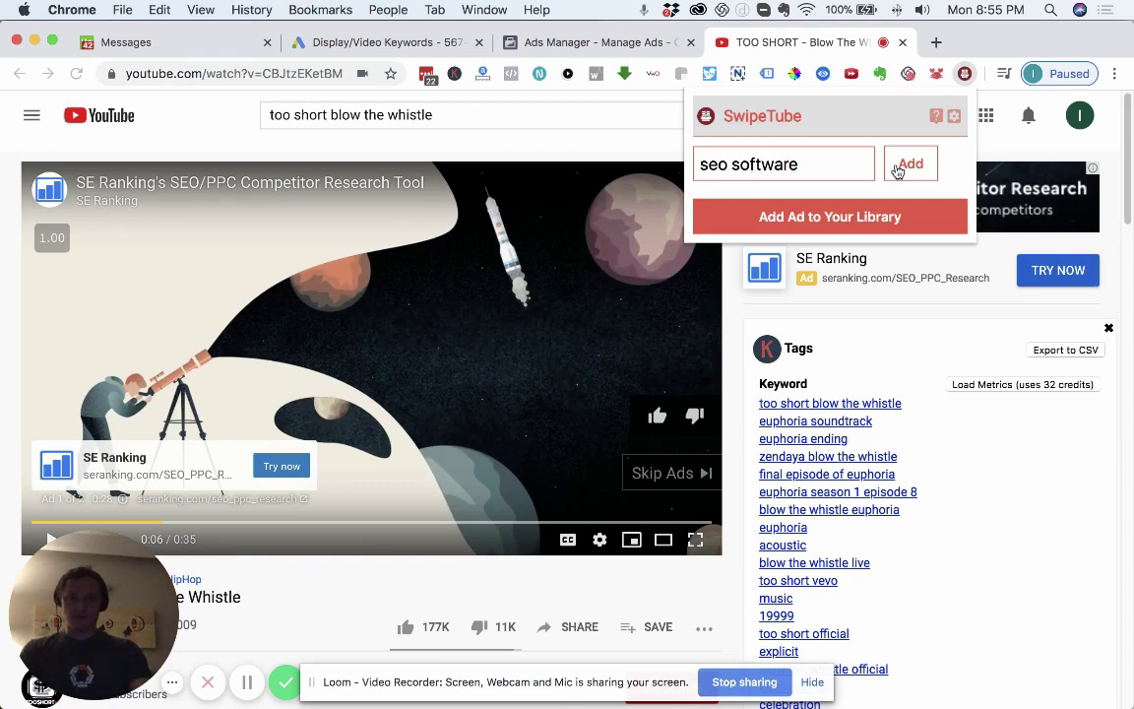
click(897, 170)
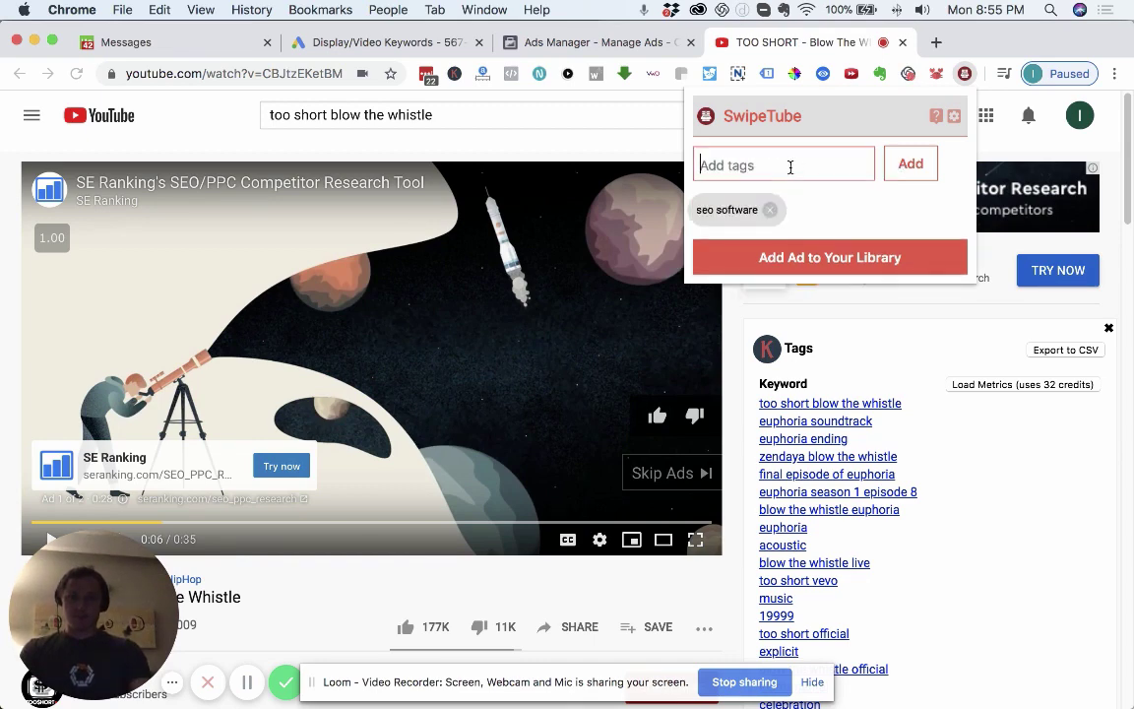
click(791, 167)
text(marketing software)
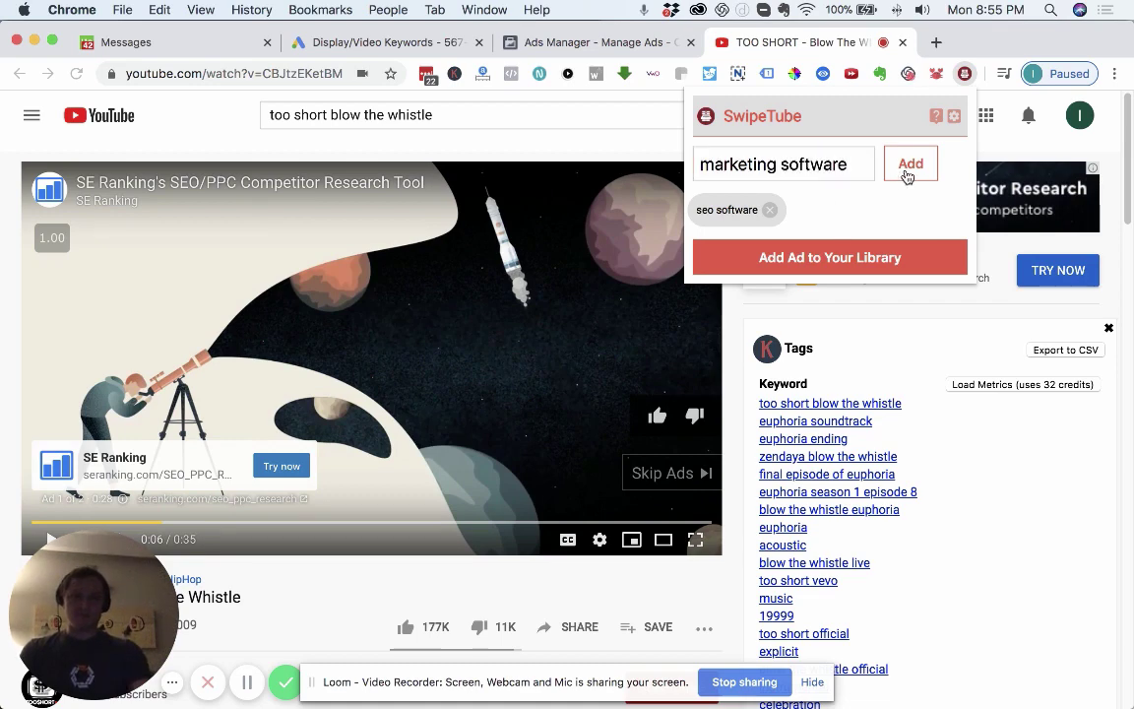
click(907, 166)
click(861, 261)
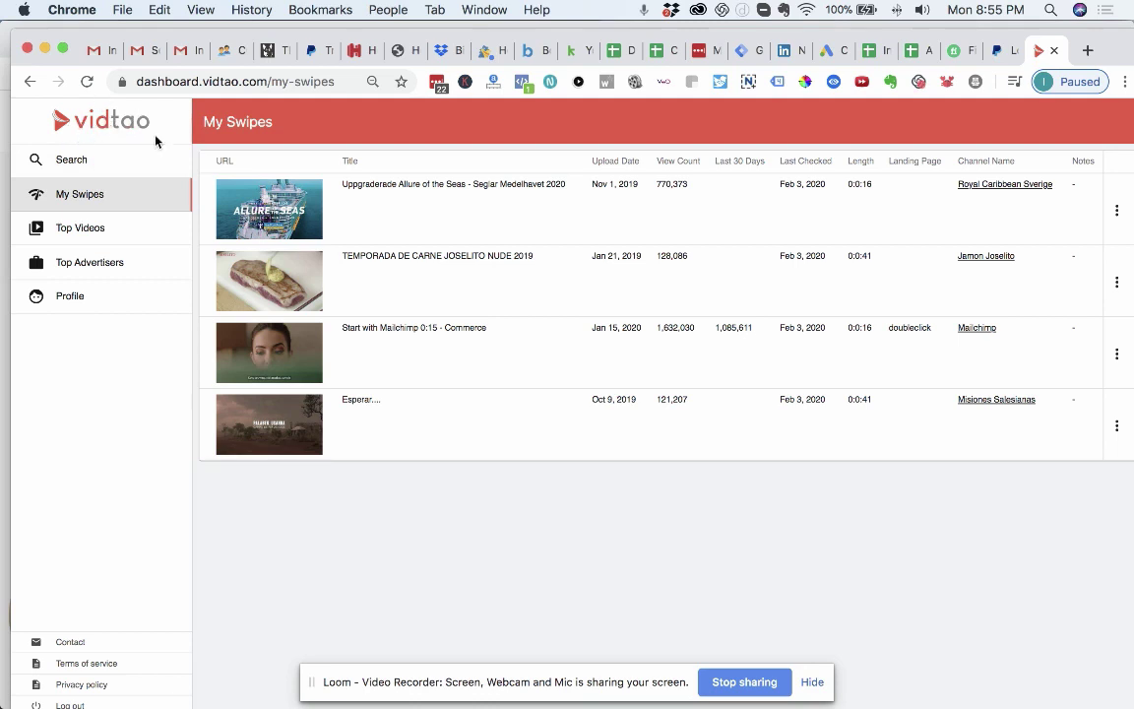
Refresh My Swipes in the vidtao dashboard and examine the estimated ad spend chart of SE Ranking's SEO/PPC Competitor Research Tool
key(super+r)
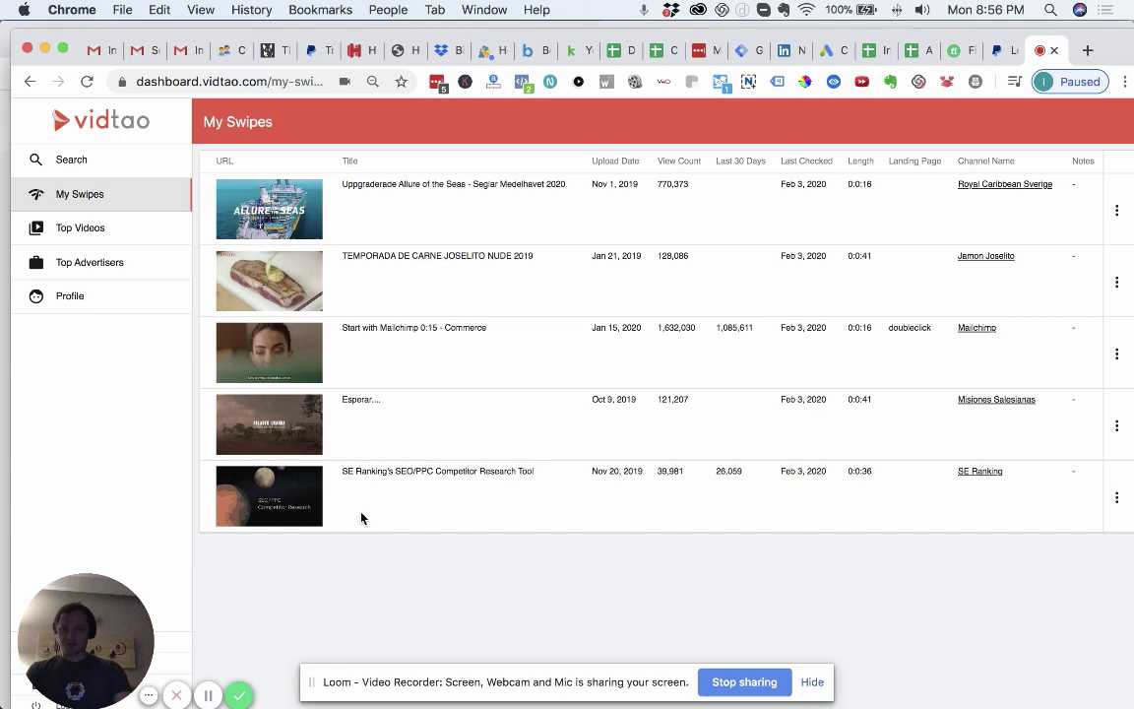
click(301, 497)
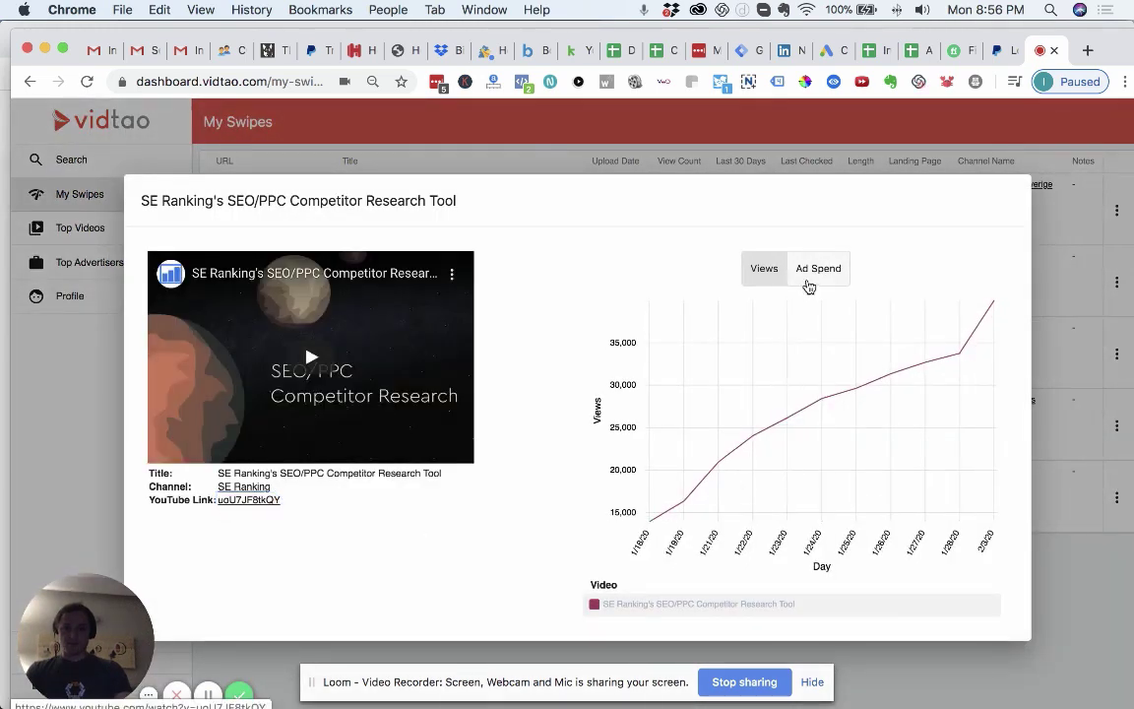
click(811, 276)
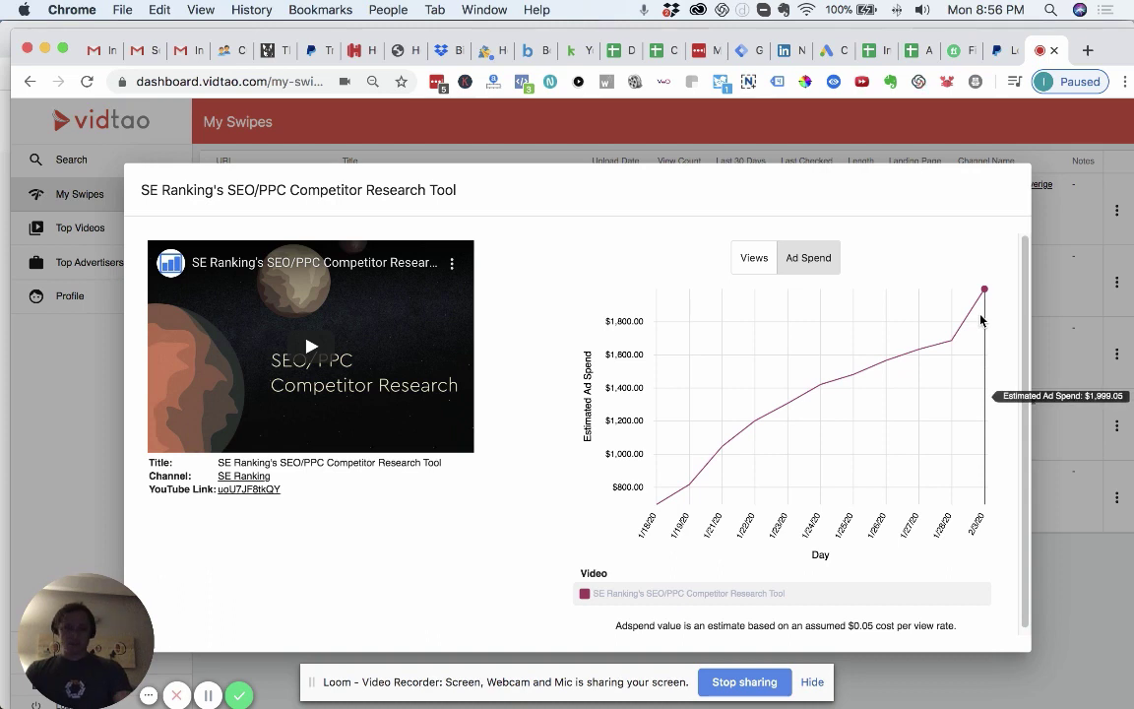
triple_click(709, 626)
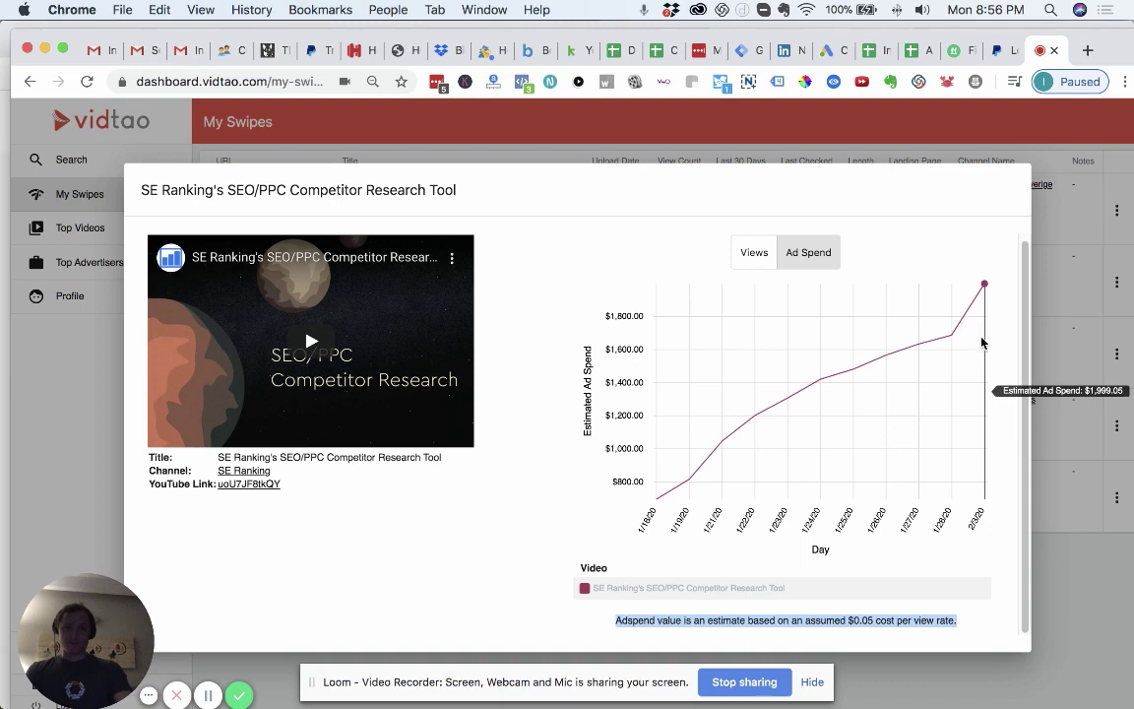
click(984, 287)
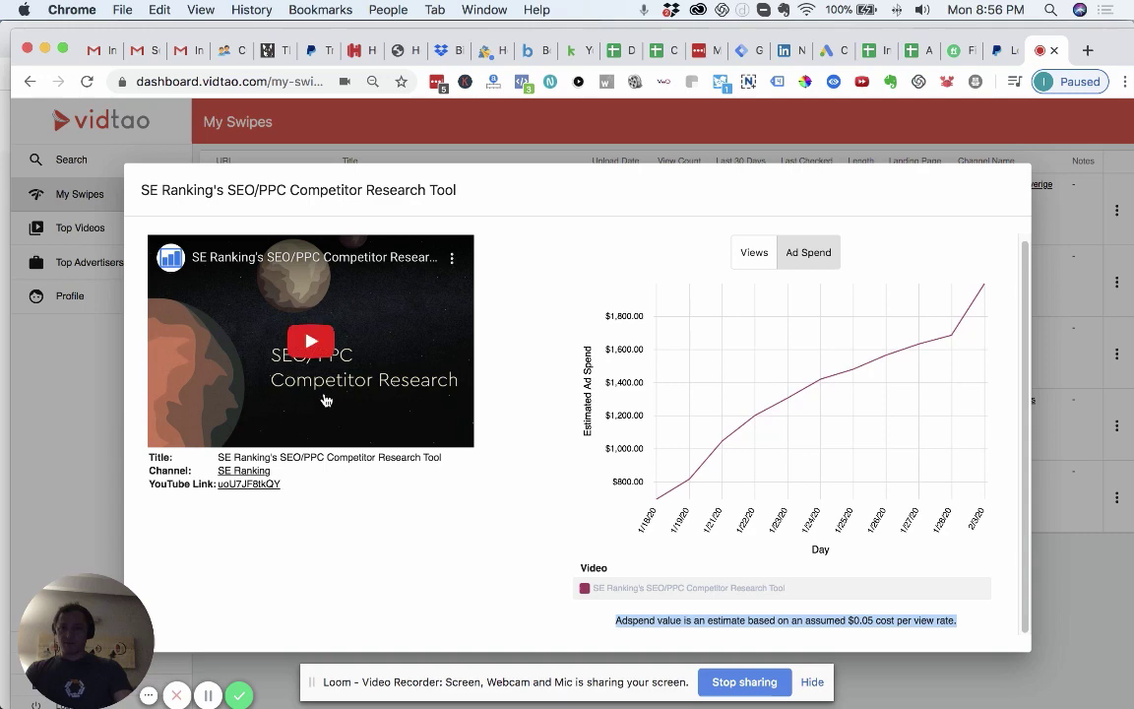
Briefly play the SE Ranking ad inside its statistics window, pause it and close the window
click(345, 348)
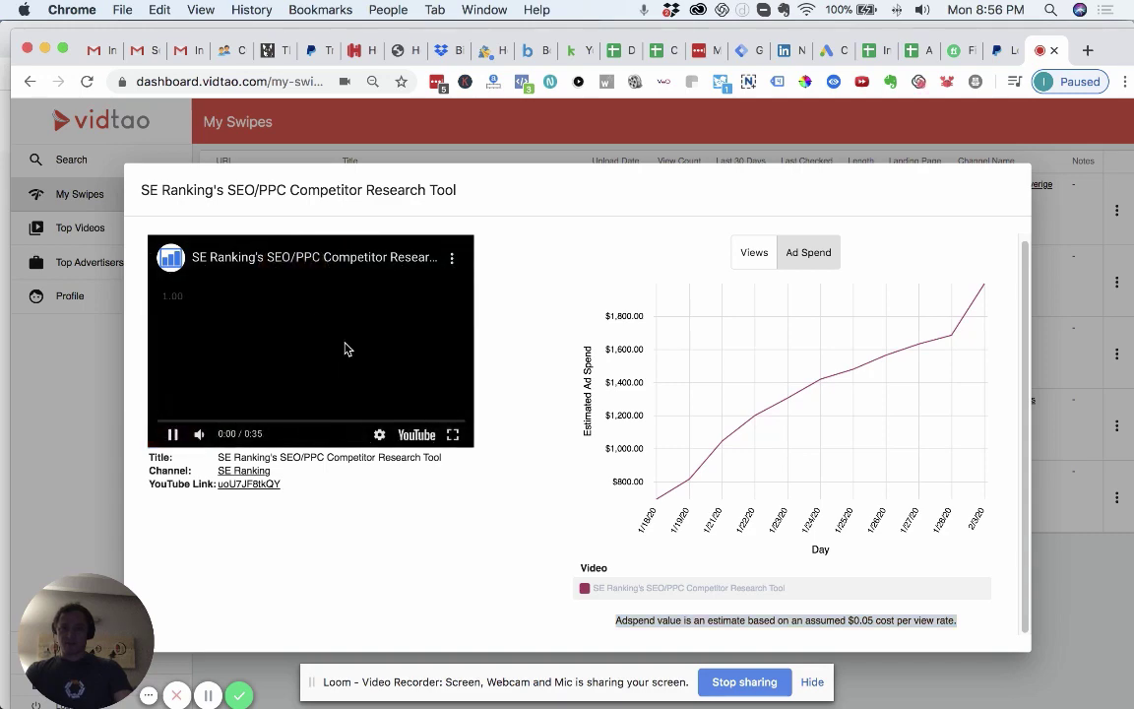
click(172, 434)
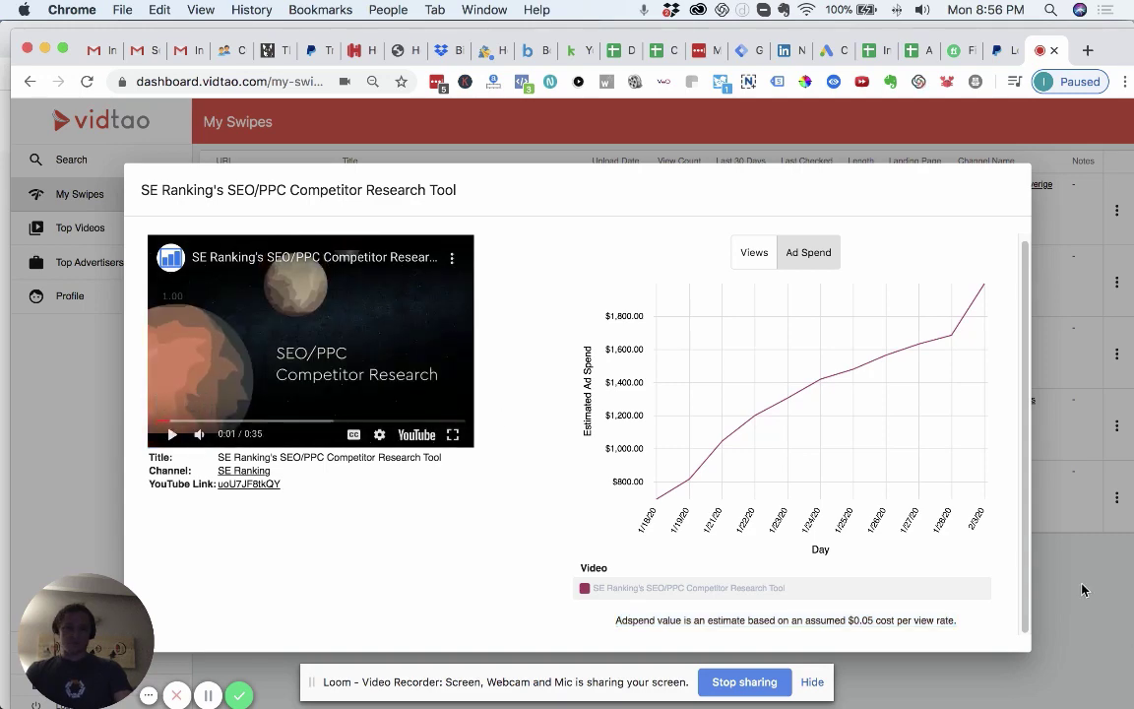
key(Escape)
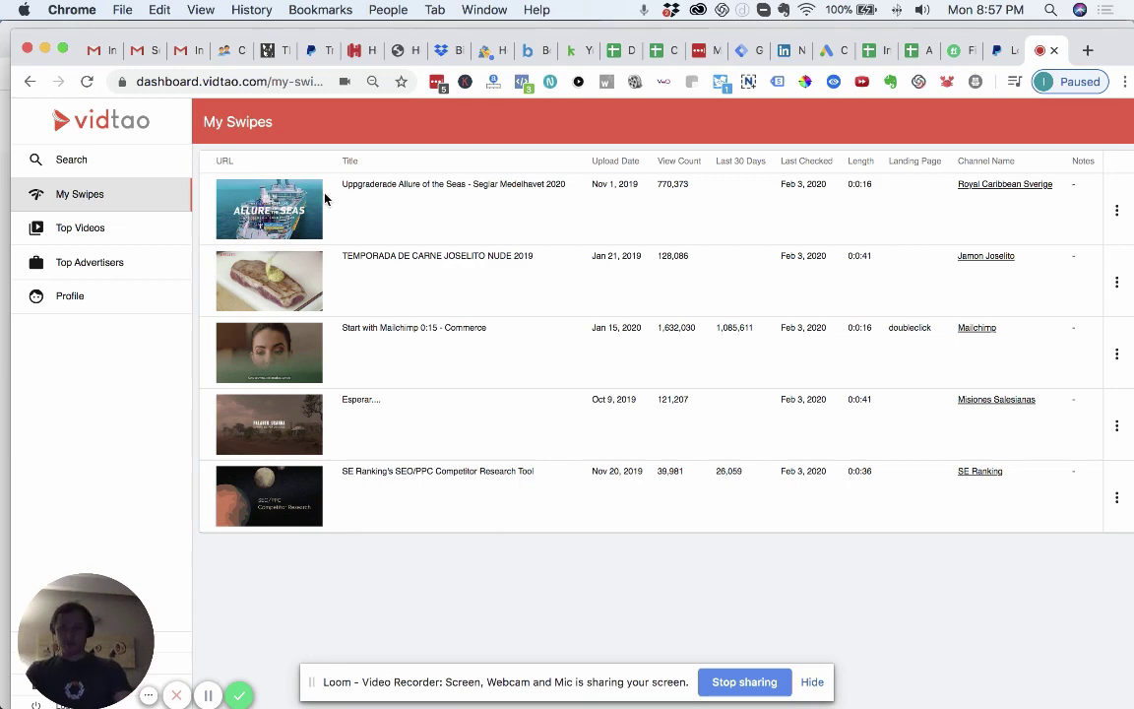
Search the Top Videos for "tailopez" and sort the results by last 30 days' views in descending order
click(78, 221)
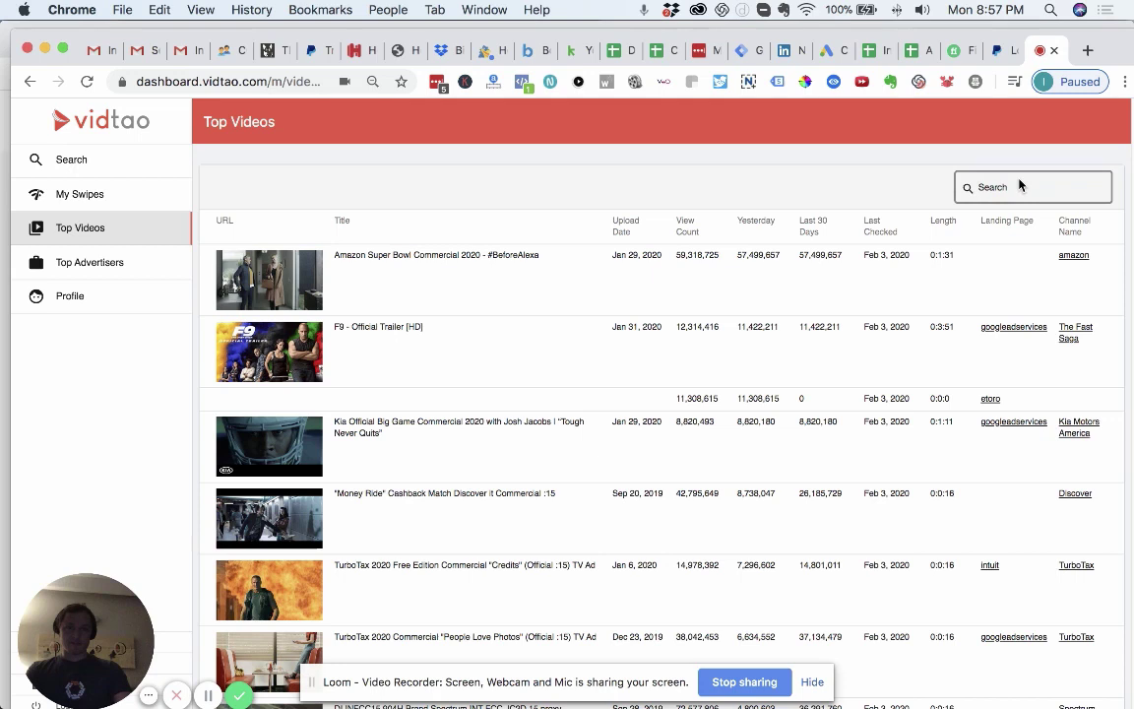
click(1015, 189)
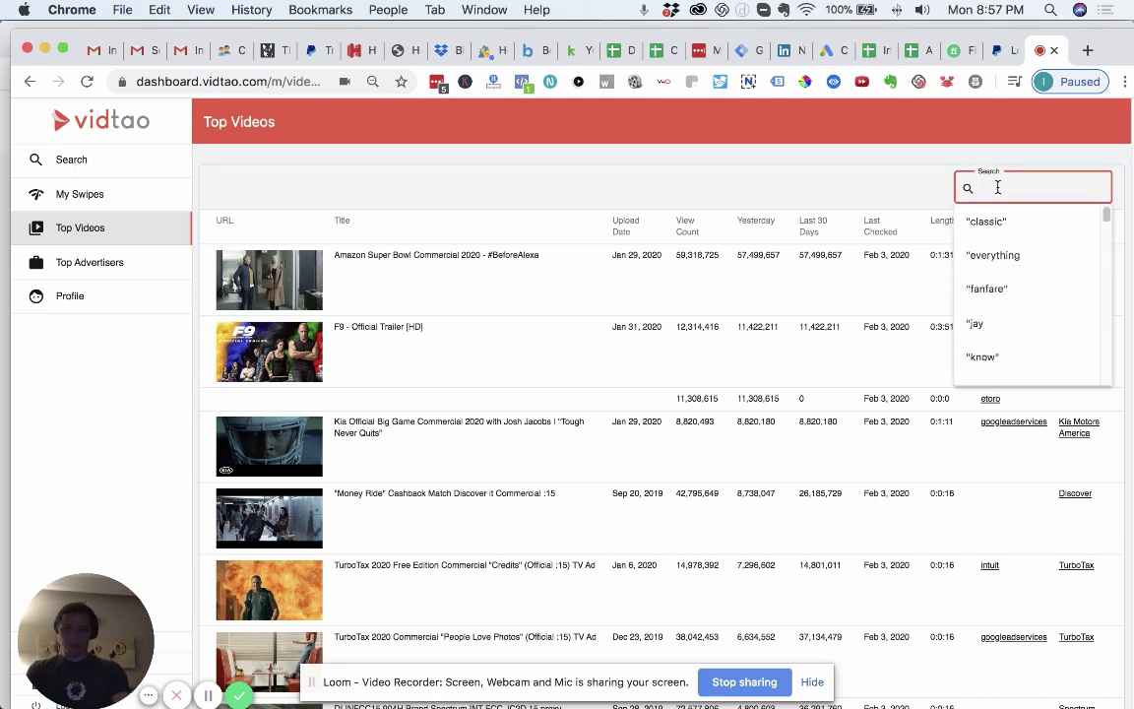
text(tailopez)
key(Return)
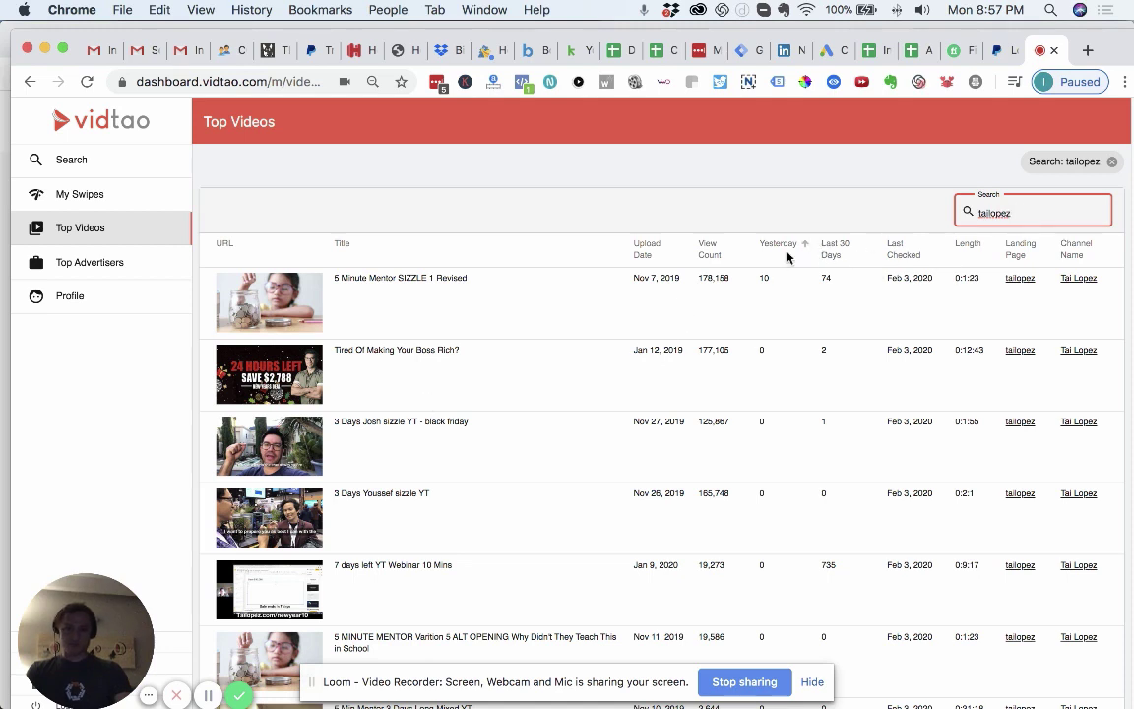
click(835, 248)
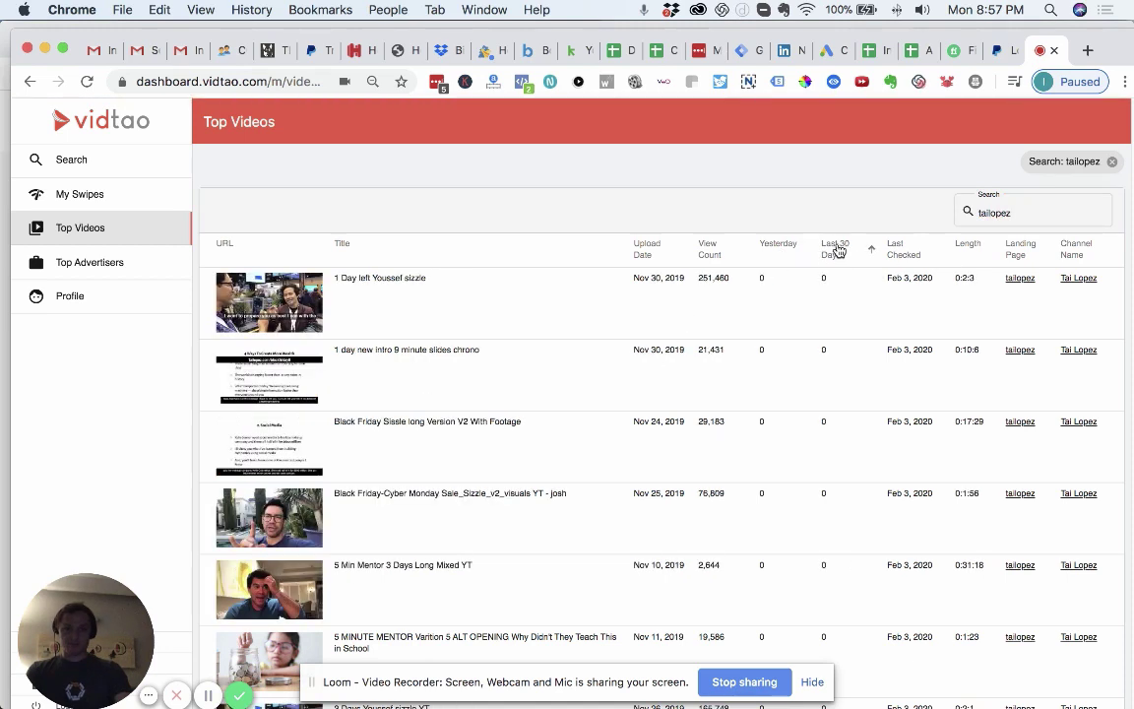
click(836, 249)
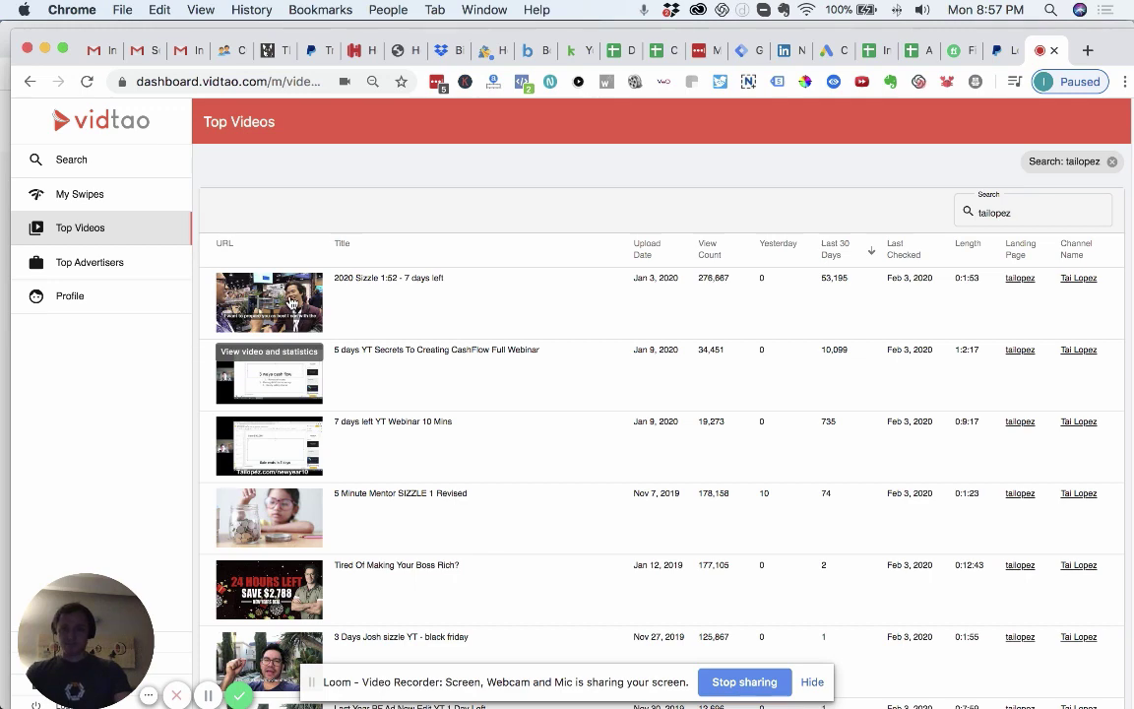
View the estimated ad spend chart for the "2020 Sizzle 1:52 - 7 days left" video and close its details
click(291, 304)
click(812, 263)
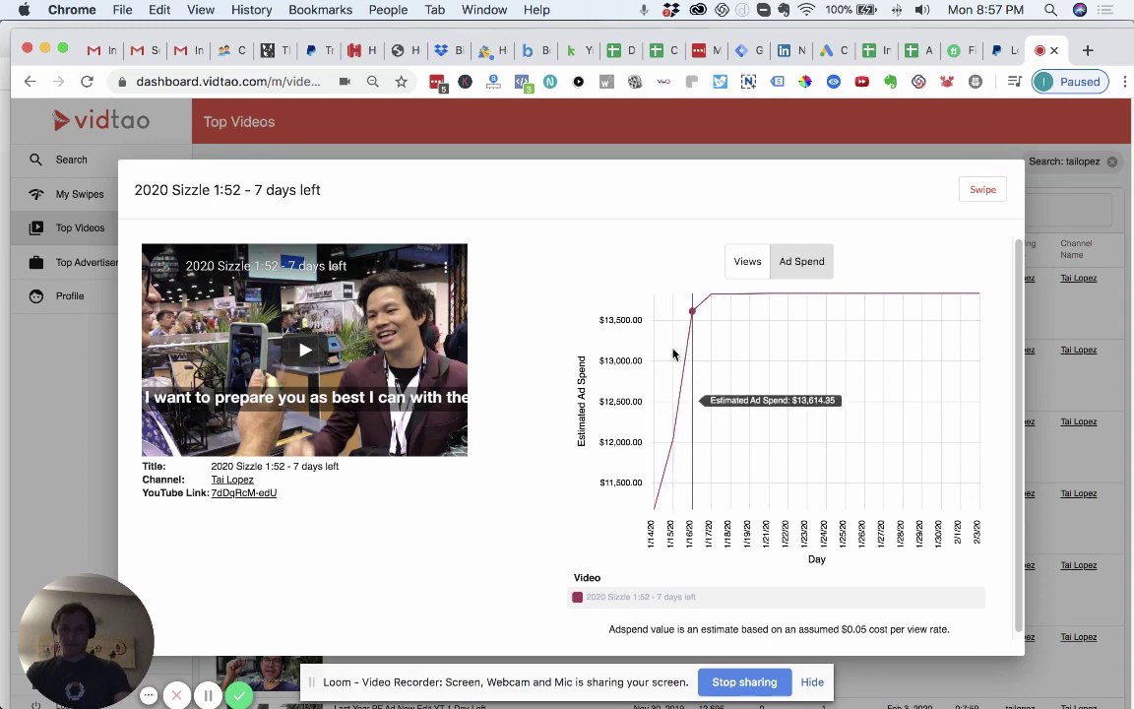
click(102, 385)
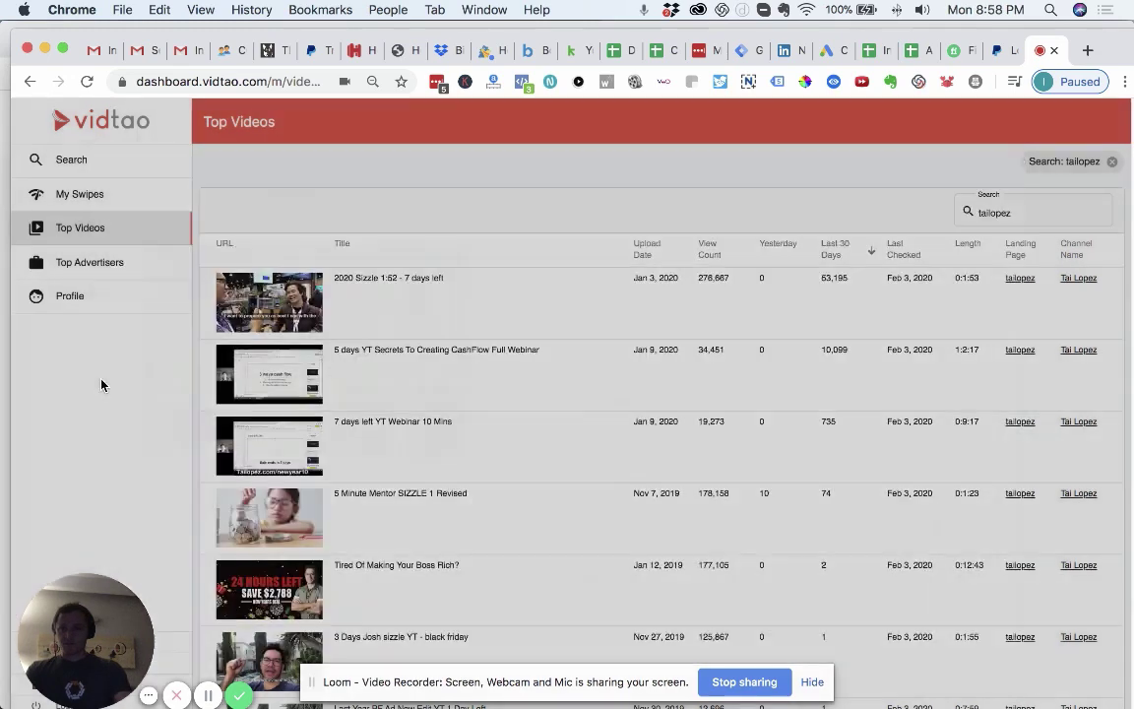
Return to the dashboard's Search page and examine the Top Performers and Top Advertisers lists
click(83, 163)
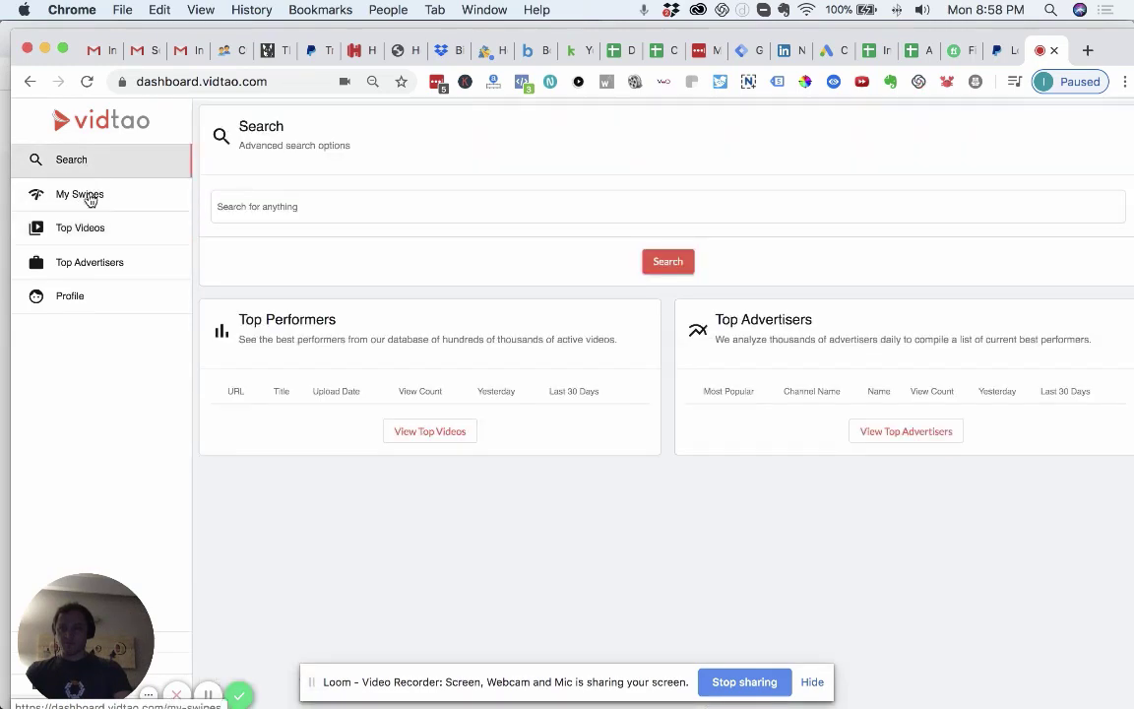
click(87, 196)
click(87, 162)
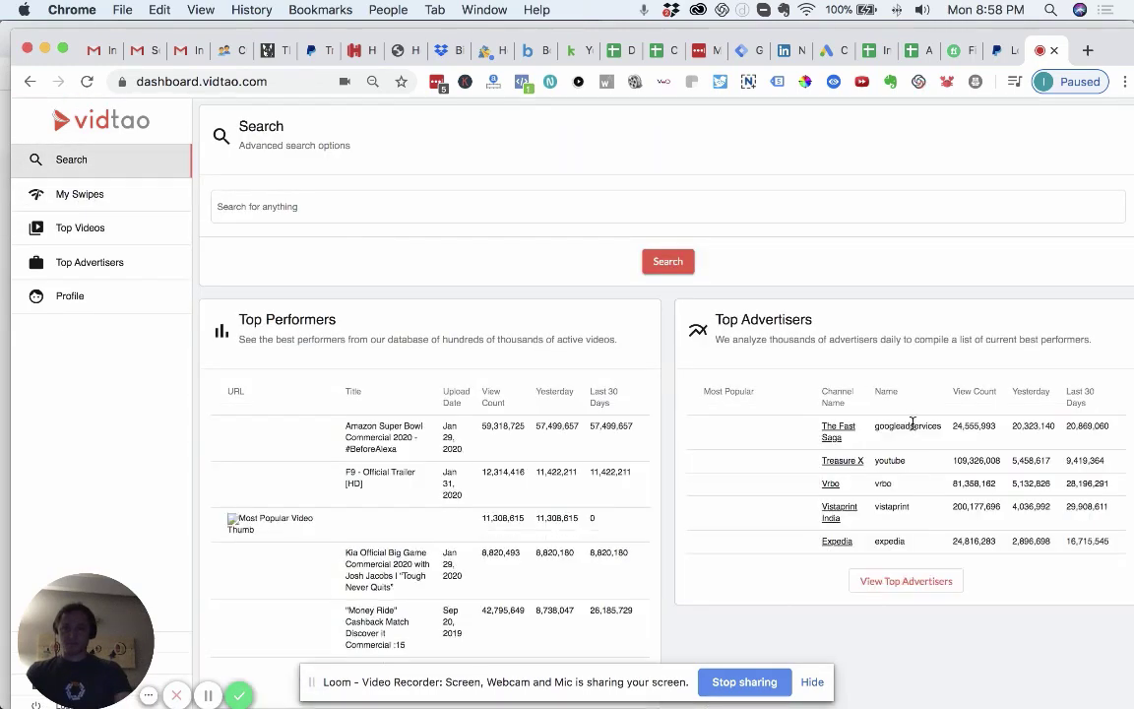
scroll(425, 374, down, 1)
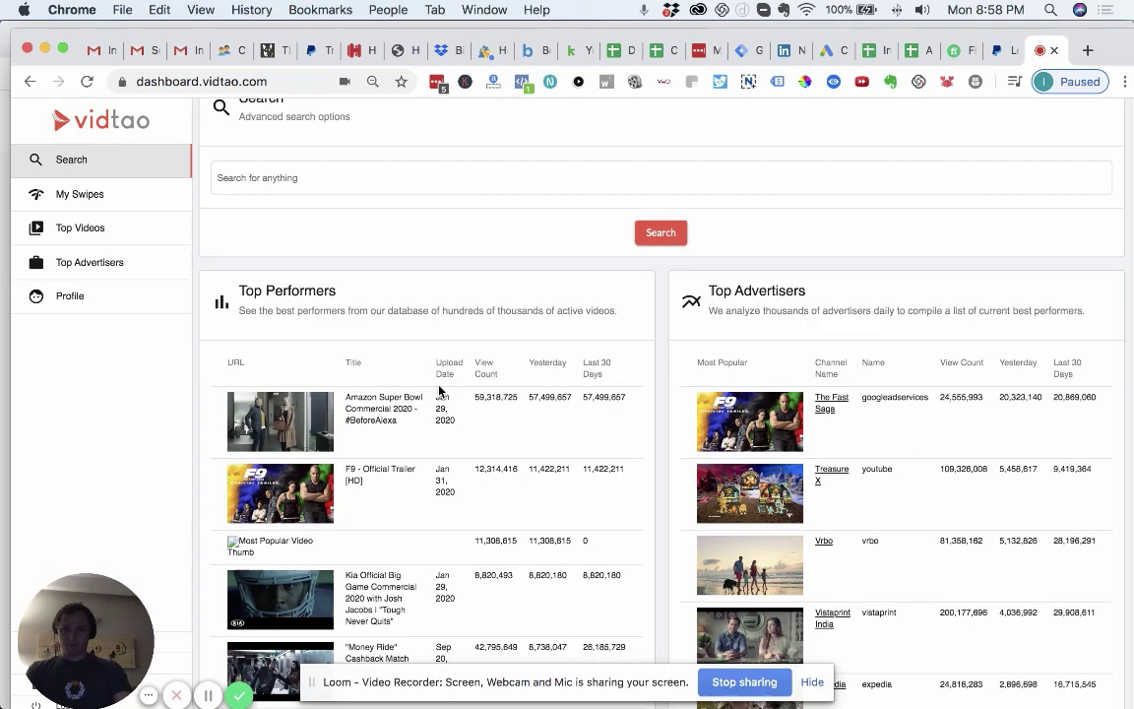
scroll(472, 380, down, 1)
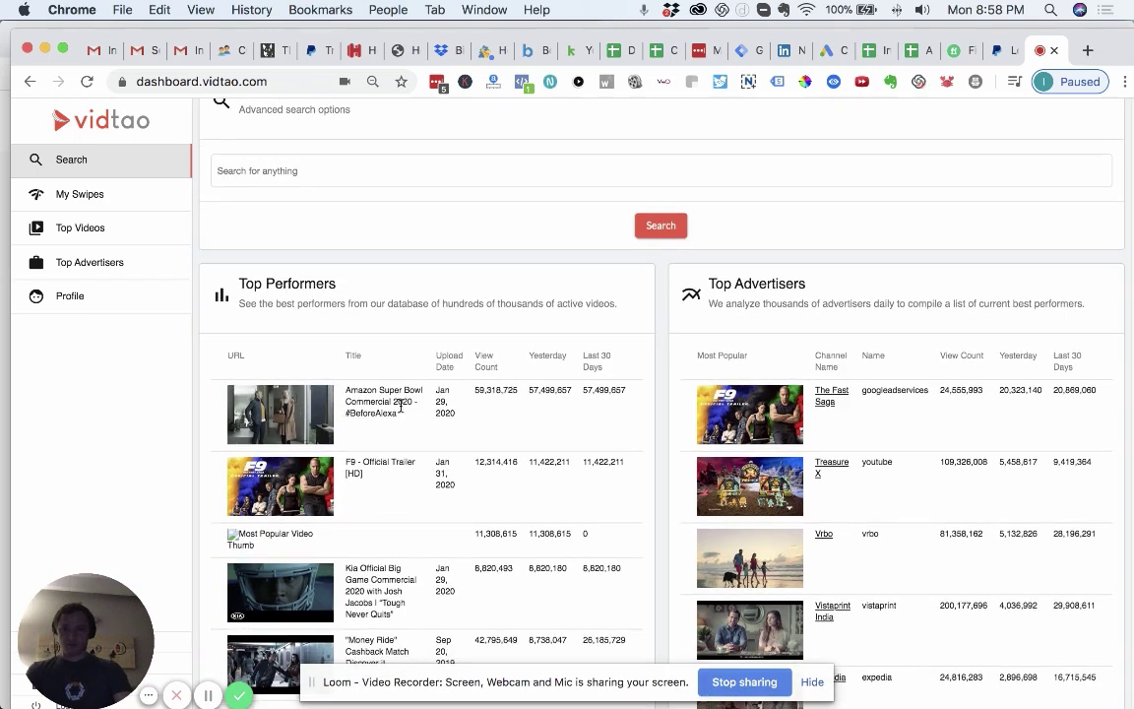
Open the "Amazon Super Bowl Commercial 2020 - #BeforeAlexa" details, play the ad briefly, view its estimated ad spend chart and close them
click(280, 411)
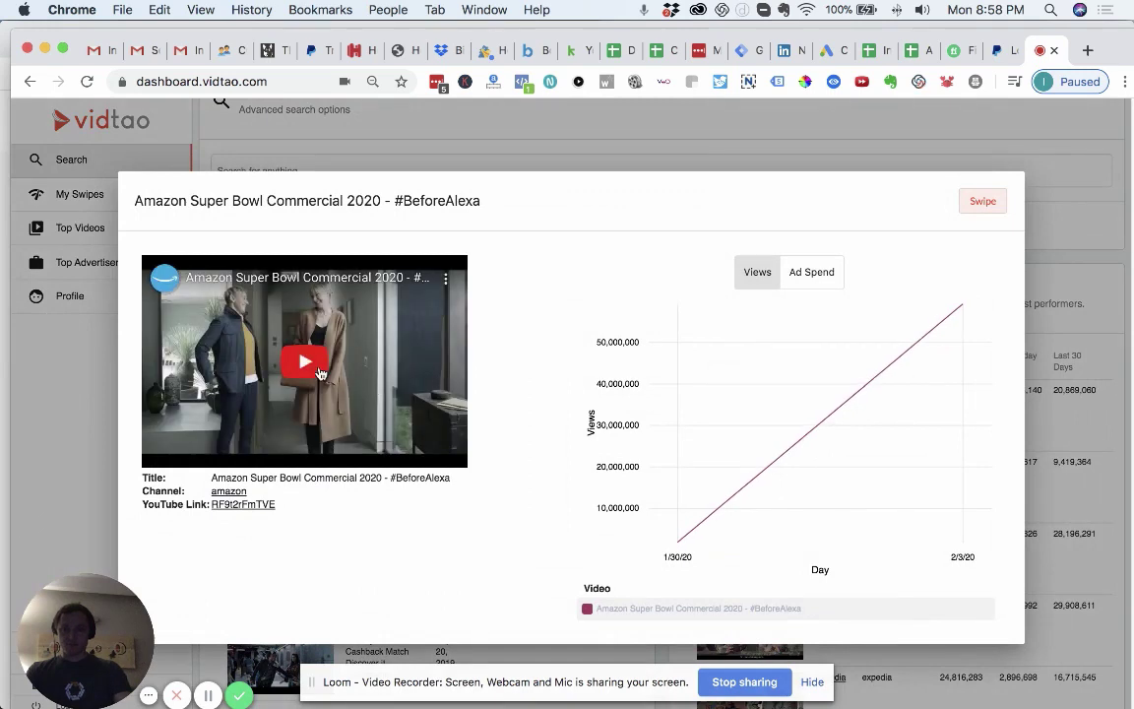
click(317, 373)
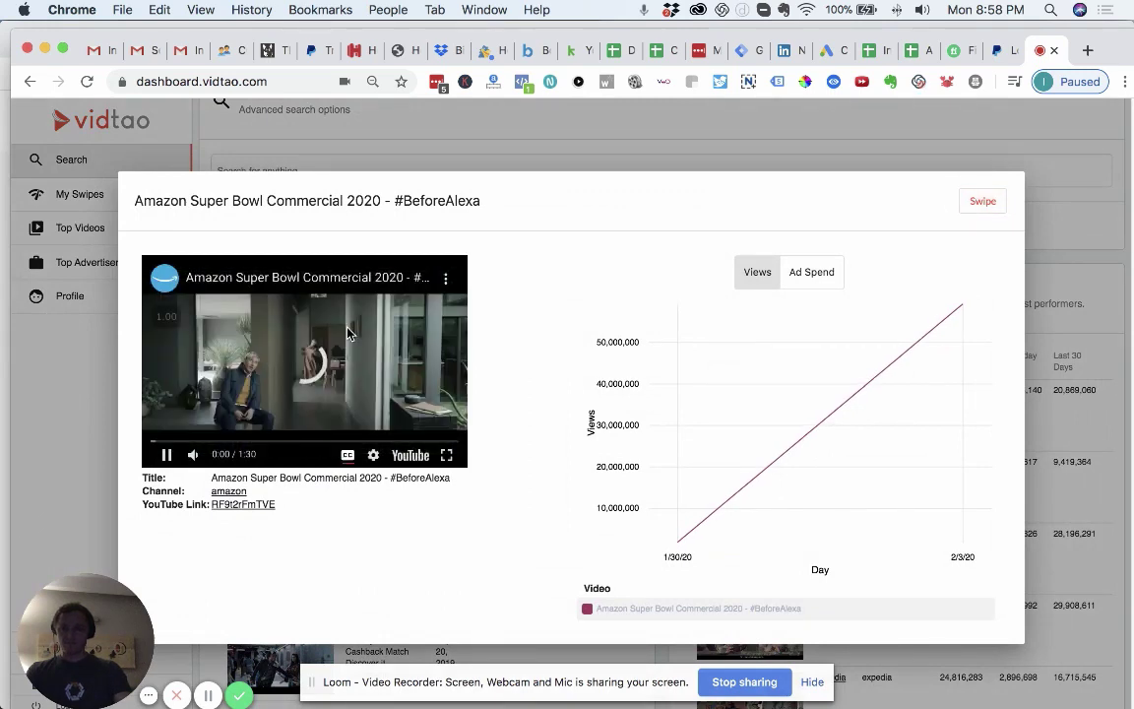
click(346, 332)
click(821, 269)
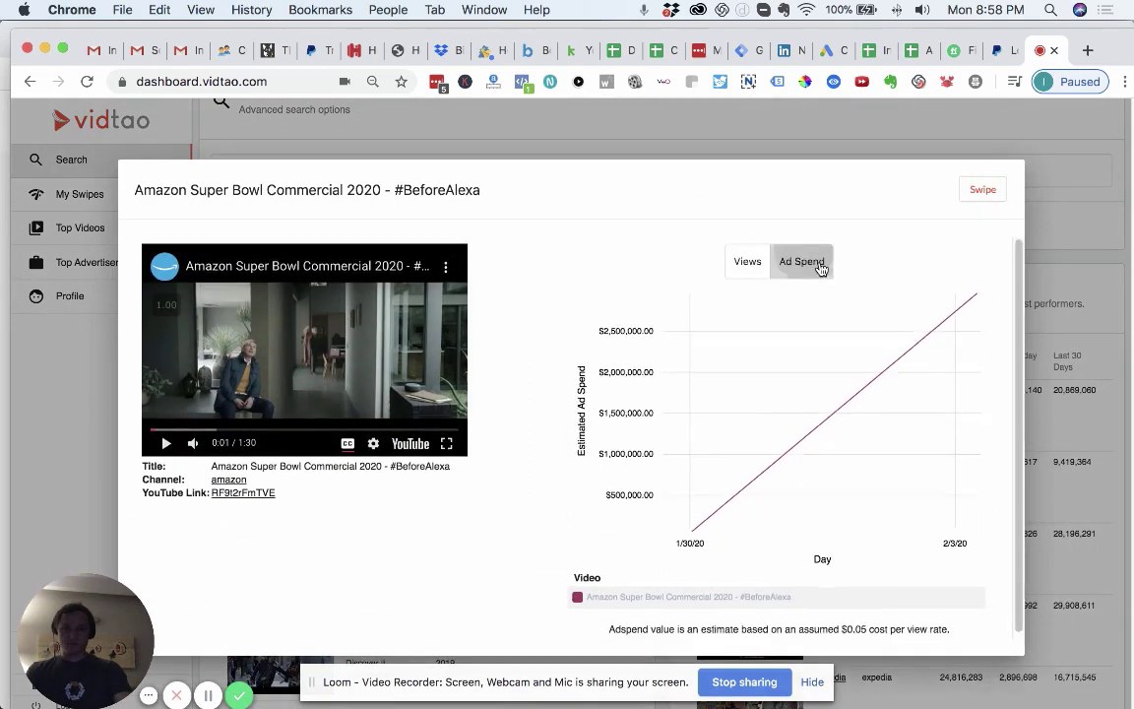
mouse_move(963, 297)
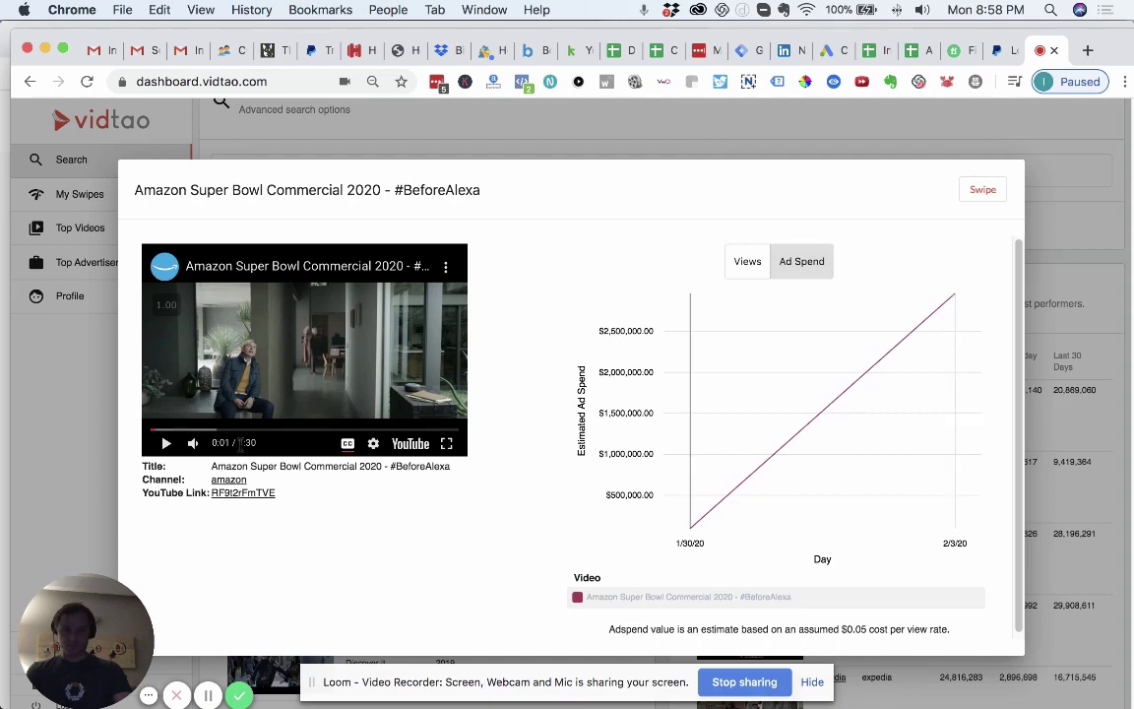
key(Escape)
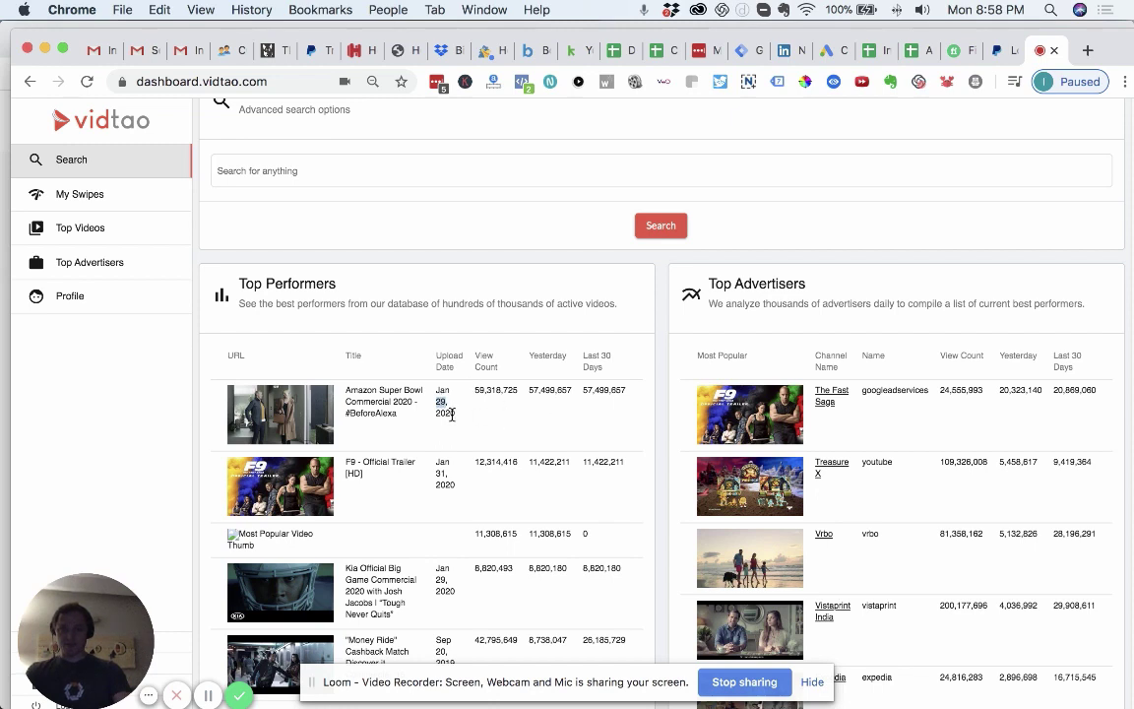
Examine the Amazon commercial's figures in the Top Performers list and briefly reopen its views chart
double_click(493, 390)
click(505, 425)
scroll(413, 423, down, 3)
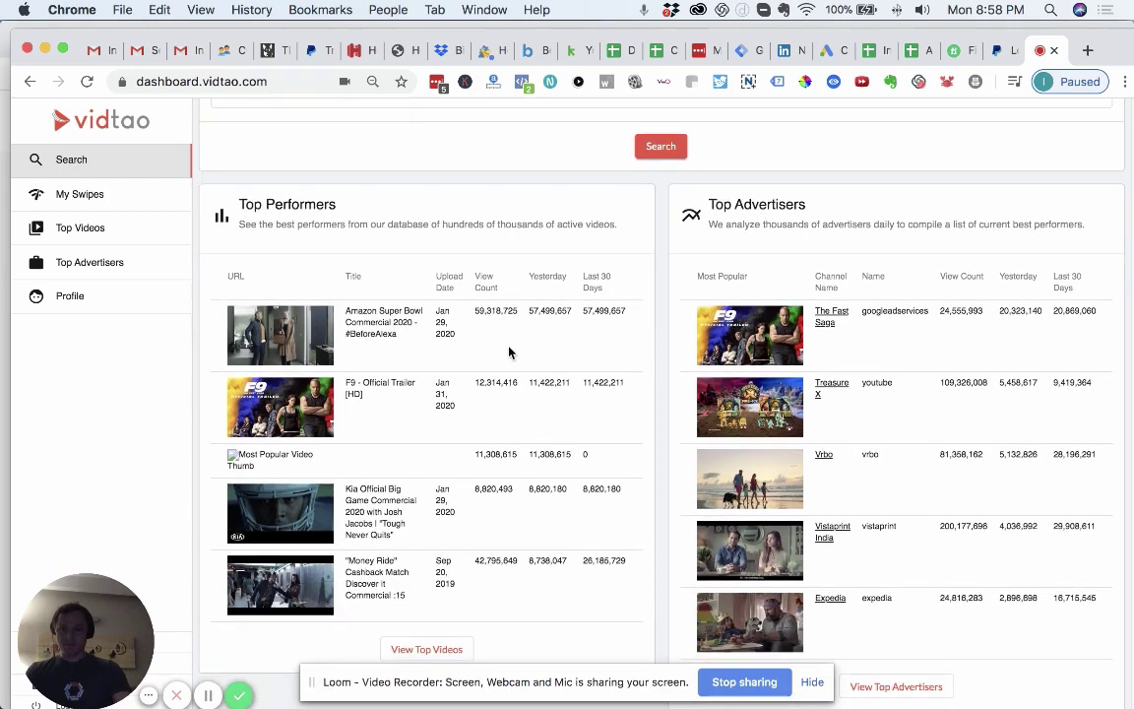
click(316, 347)
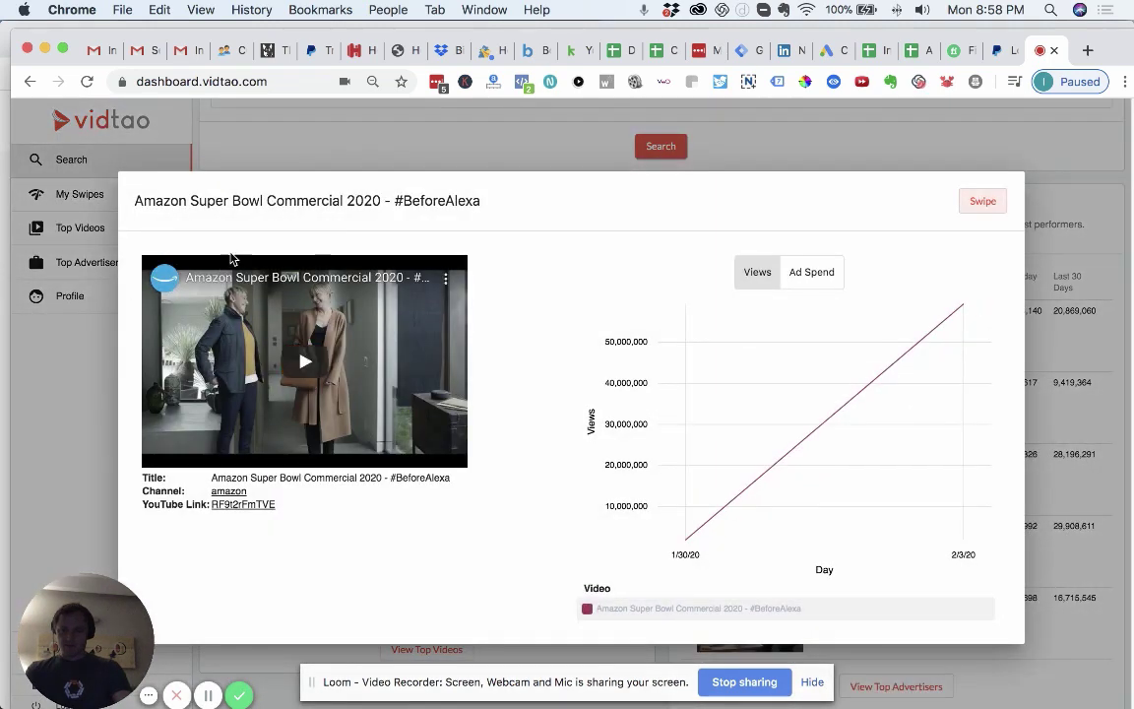
click(58, 345)
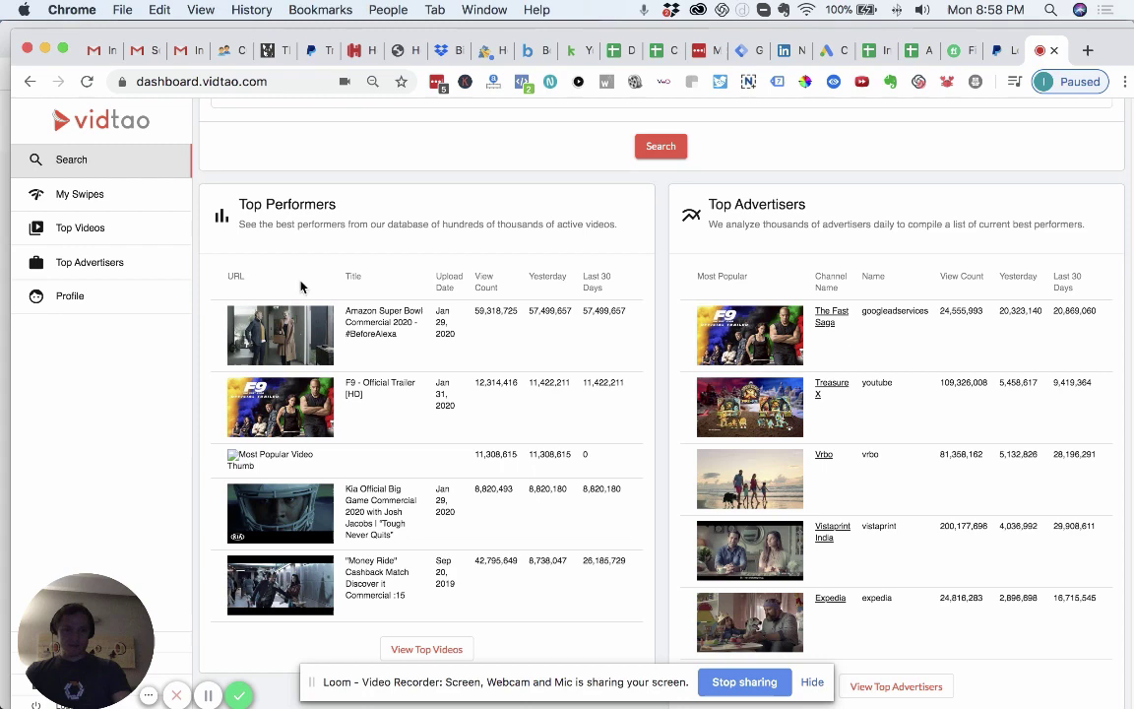
In Top Videos, sort by last 30 days' views in descending order and remove the "tailopez" search filter
click(86, 232)
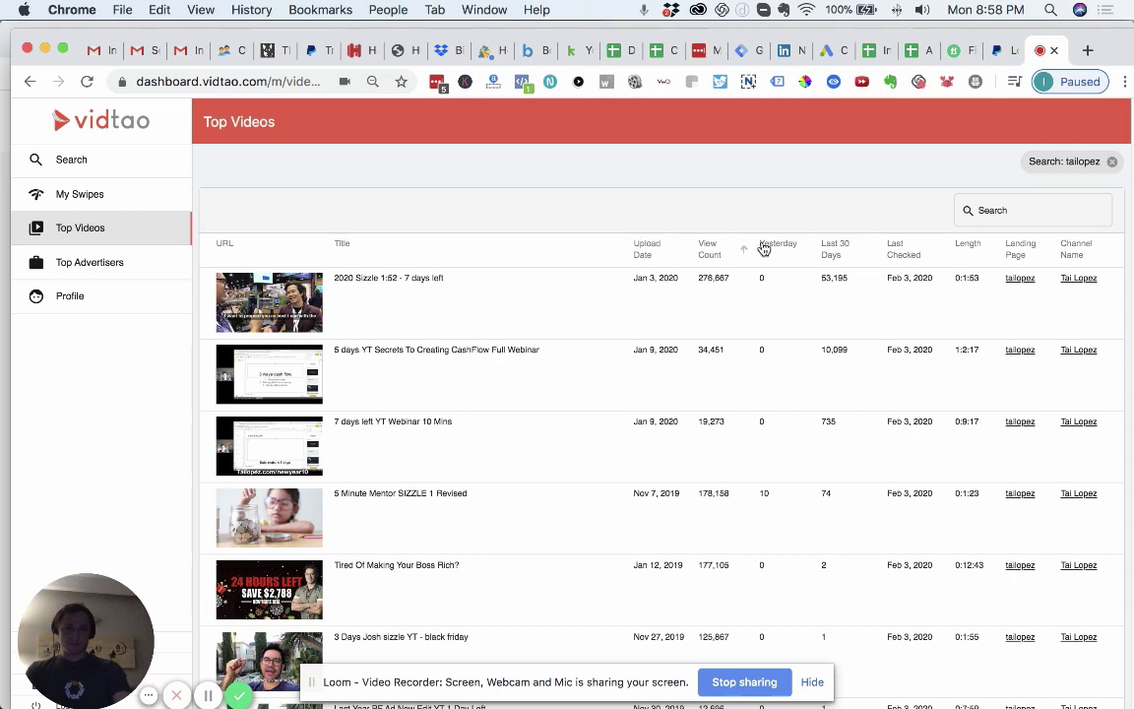
click(833, 252)
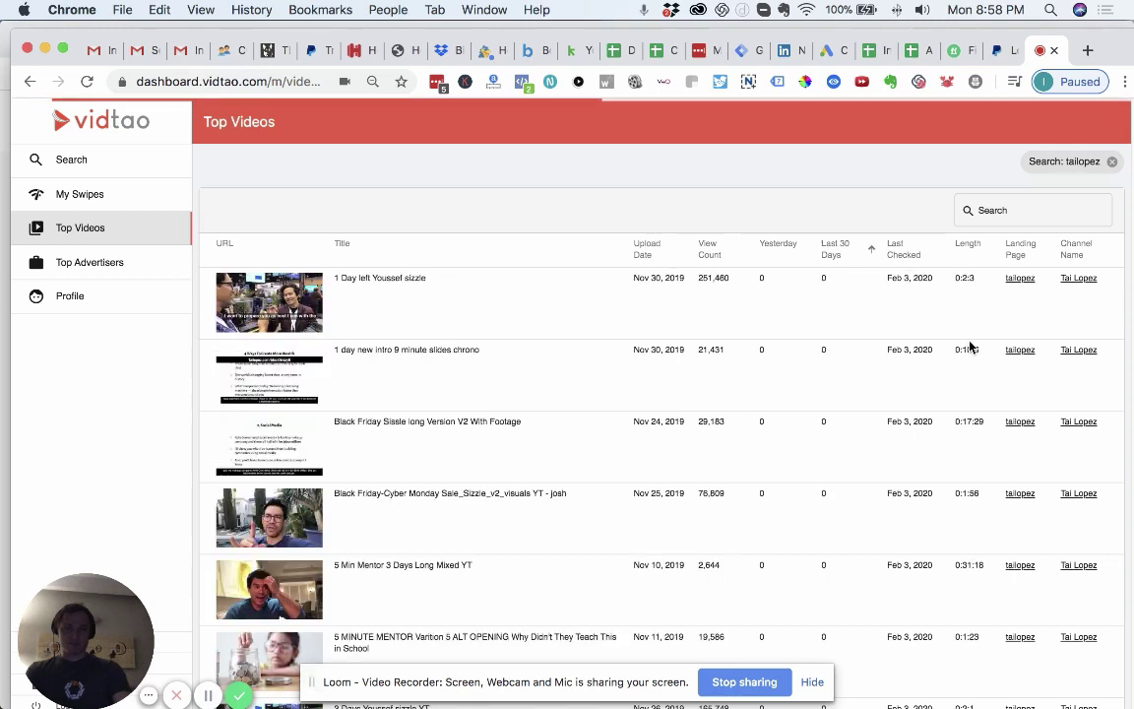
click(833, 252)
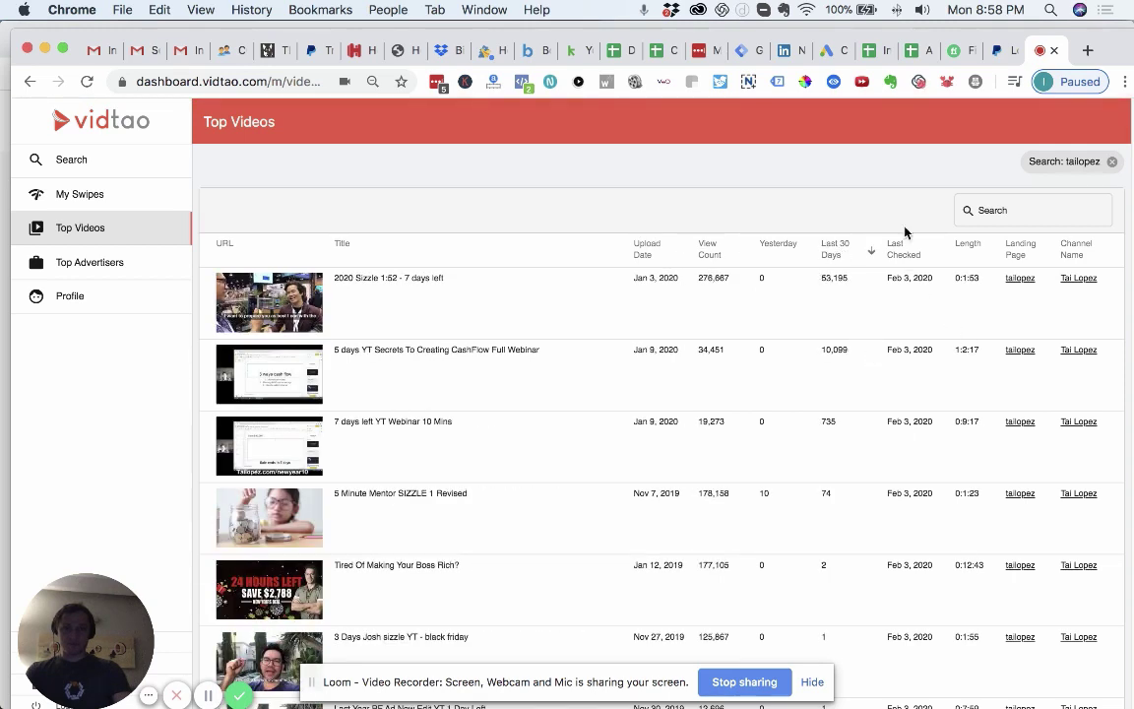
click(1111, 161)
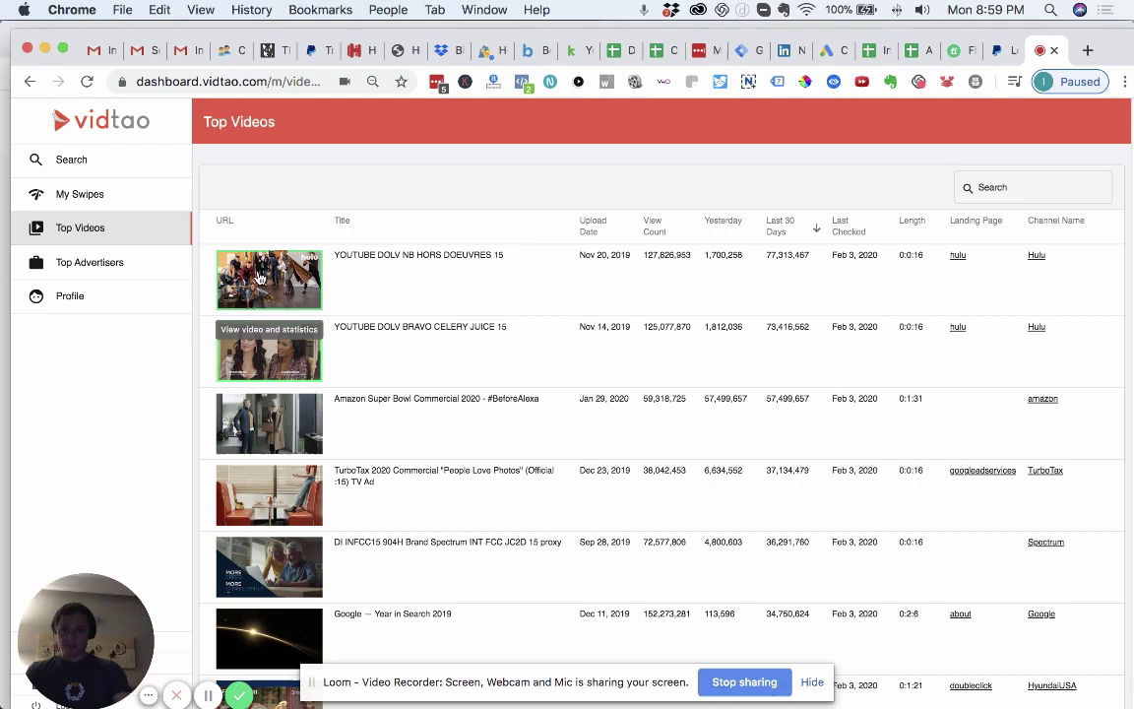
View the estimated ad spend chart for "YOUTUBE DOLV NB HORS DOEUVRES 15", play the ad briefly and close its details
click(234, 254)
click(824, 277)
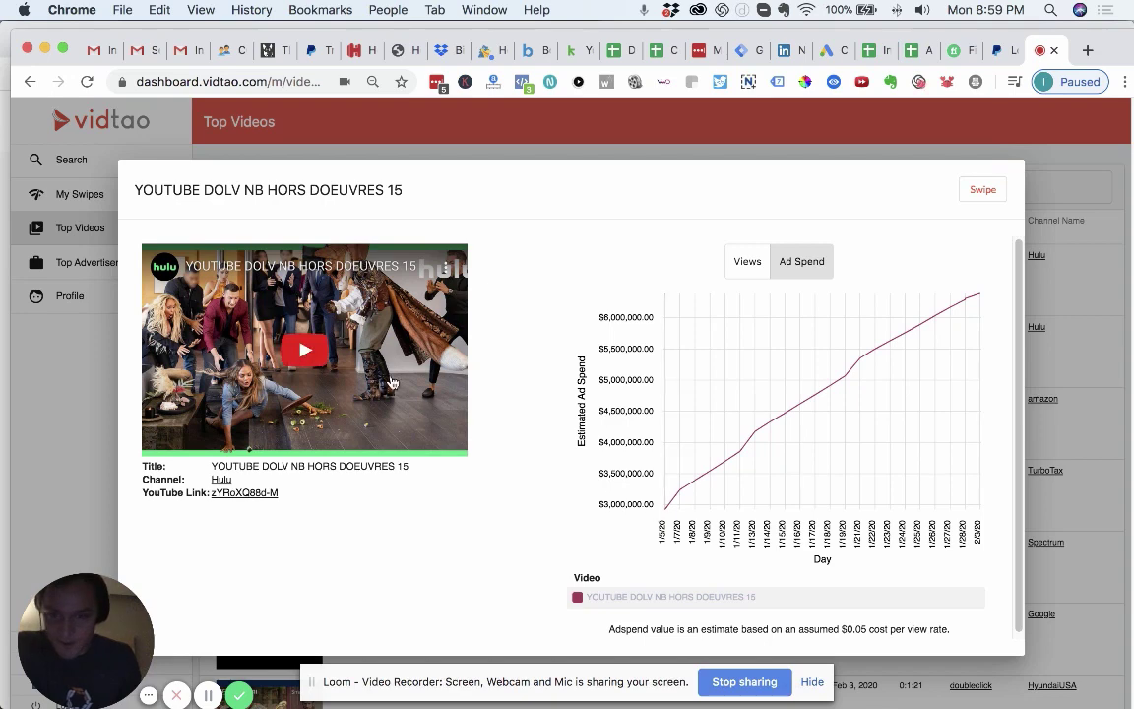
click(313, 348)
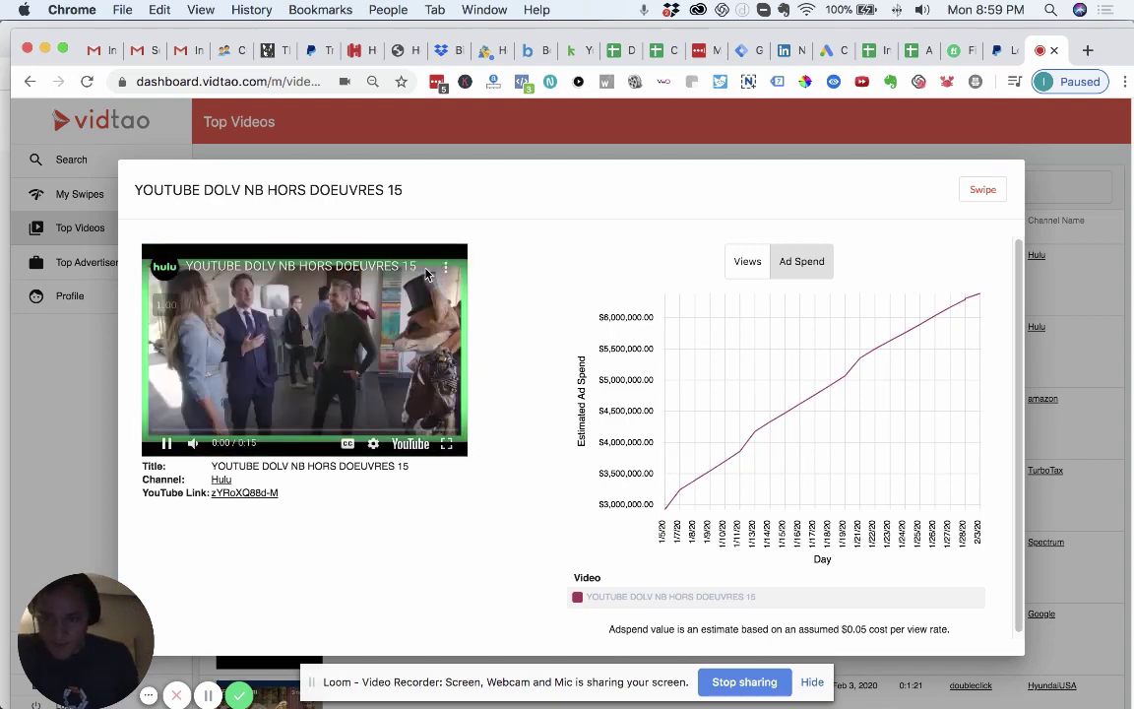
click(87, 387)
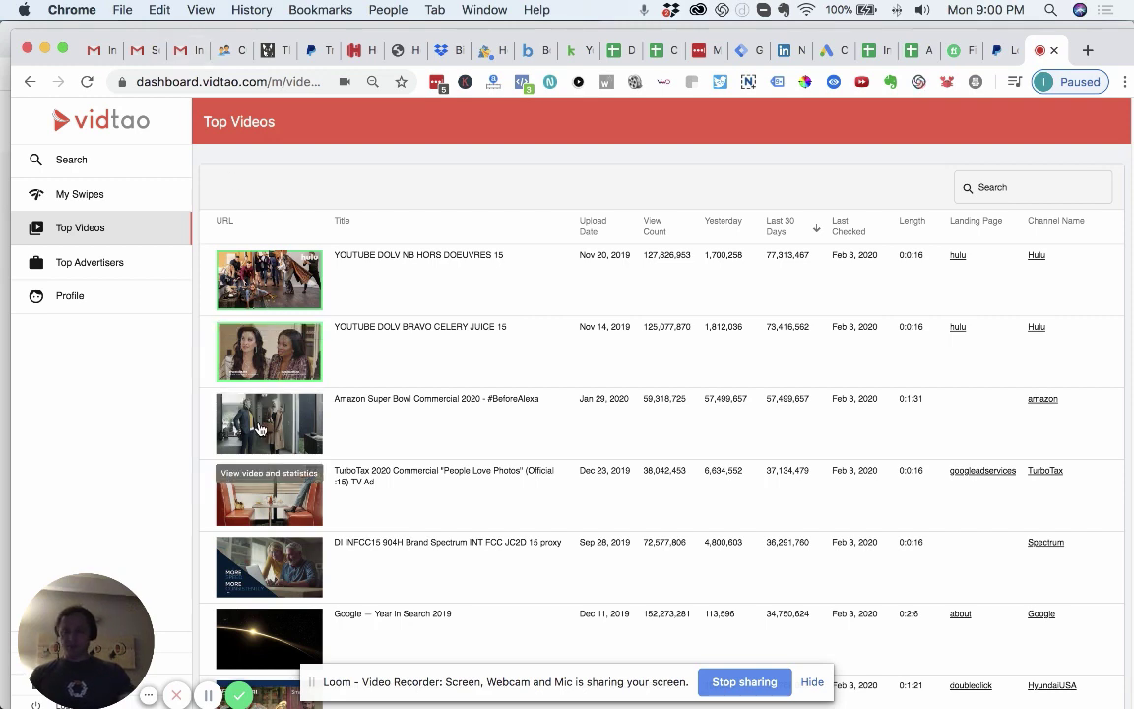
Search the Top Videos for "diy" and look through the resulting ads
scroll(580, 325, down, 1)
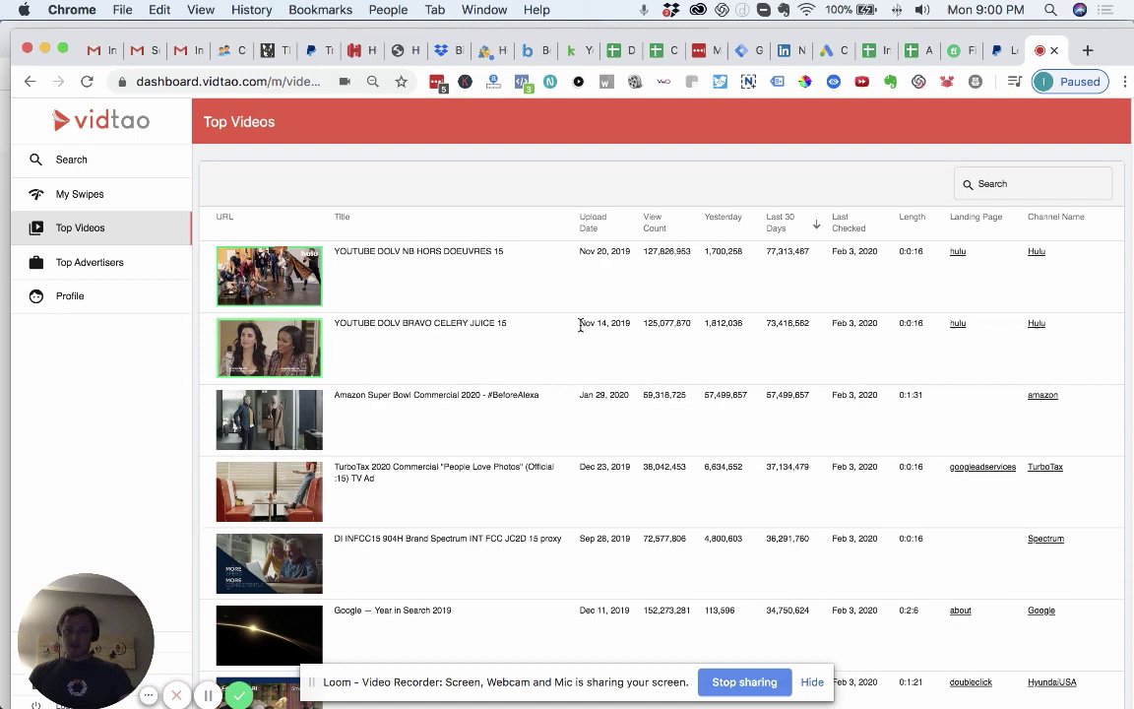
scroll(562, 405, down, 5)
scroll(535, 380, up, 5)
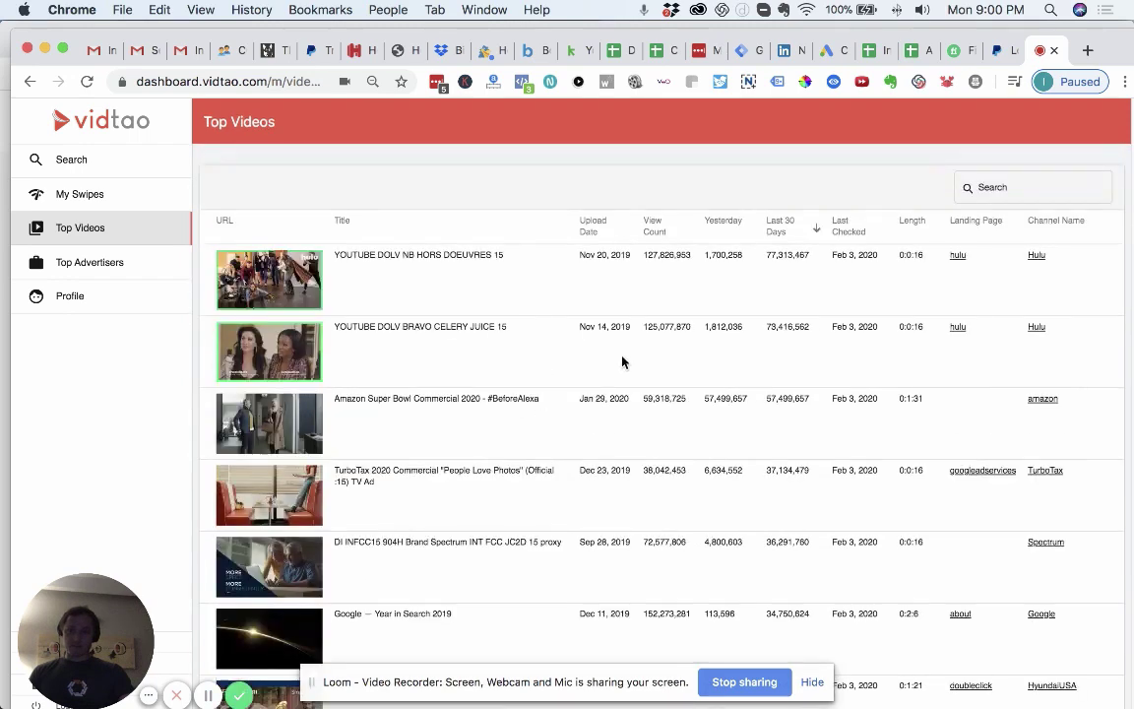
click(1013, 189)
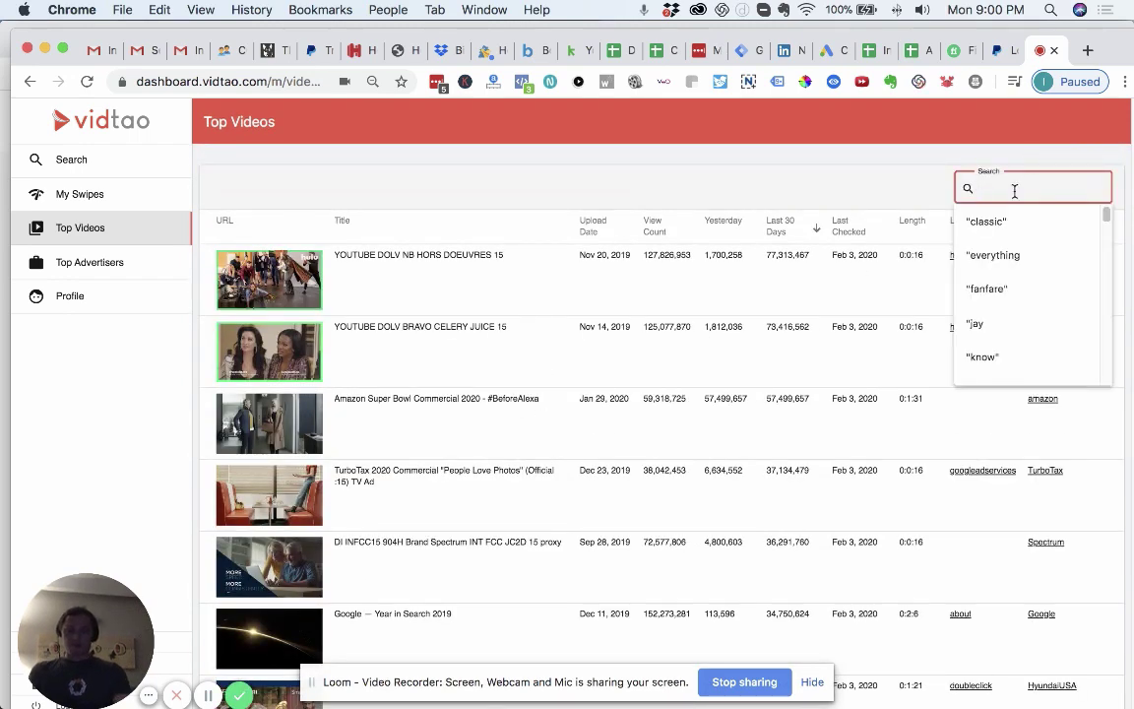
text(diy)
key(Return)
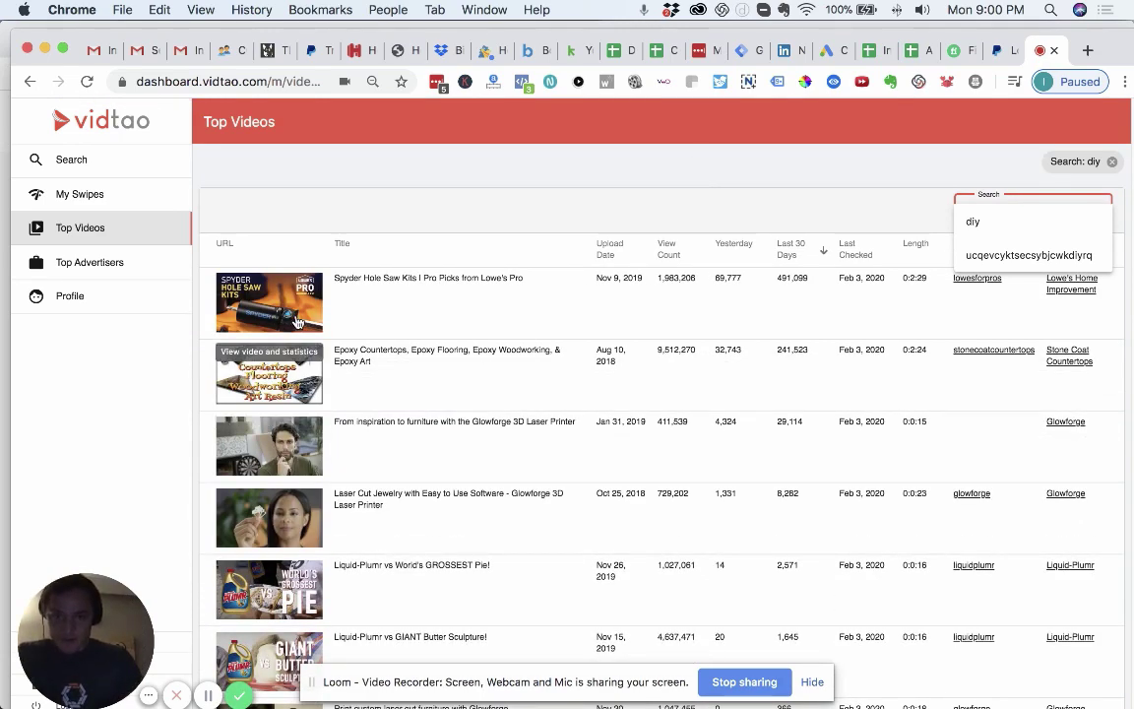
scroll(461, 337, down, 3)
scroll(461, 337, down, 5)
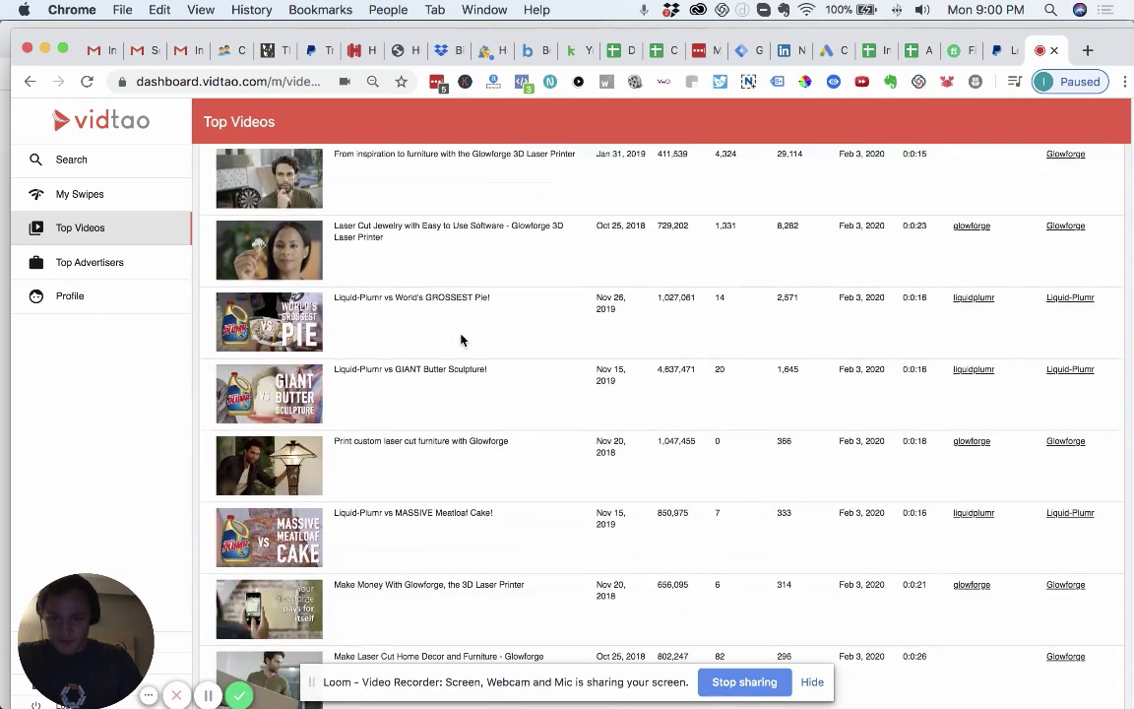
scroll(313, 433, down, 1)
scroll(311, 439, down, 2)
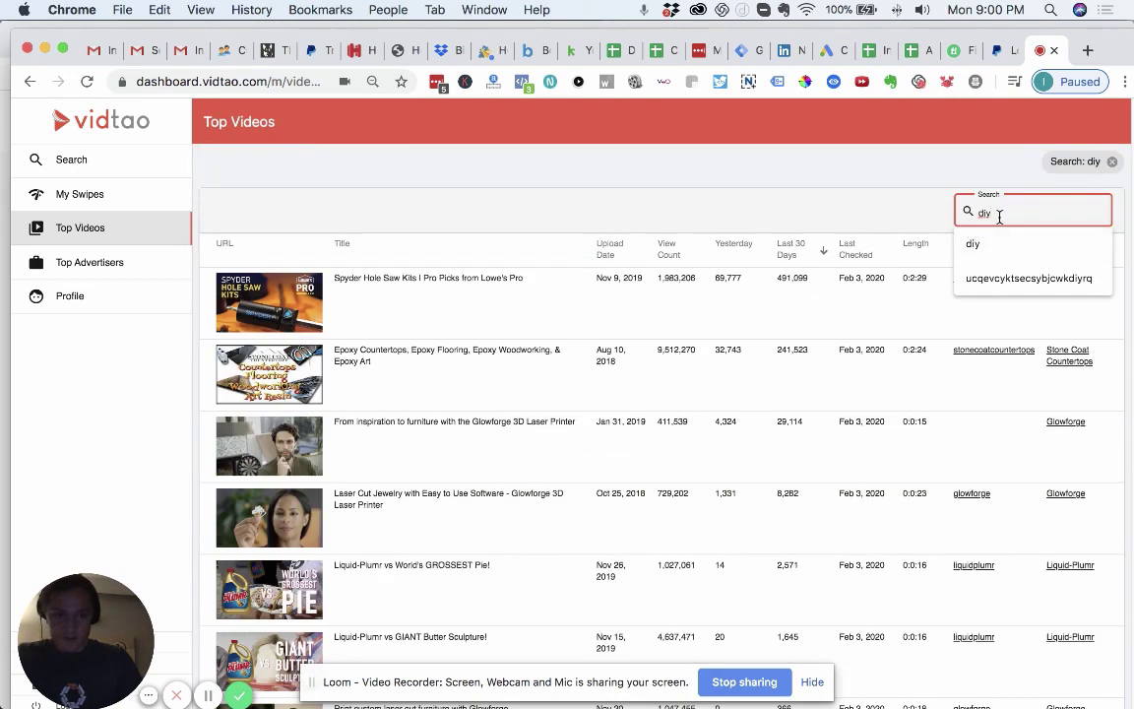
Search the Top Videos for "beauty" and play the "NEW! PILLOW TALK SHADES 15s Hero Trailer v2" ad
double_click(995, 215)
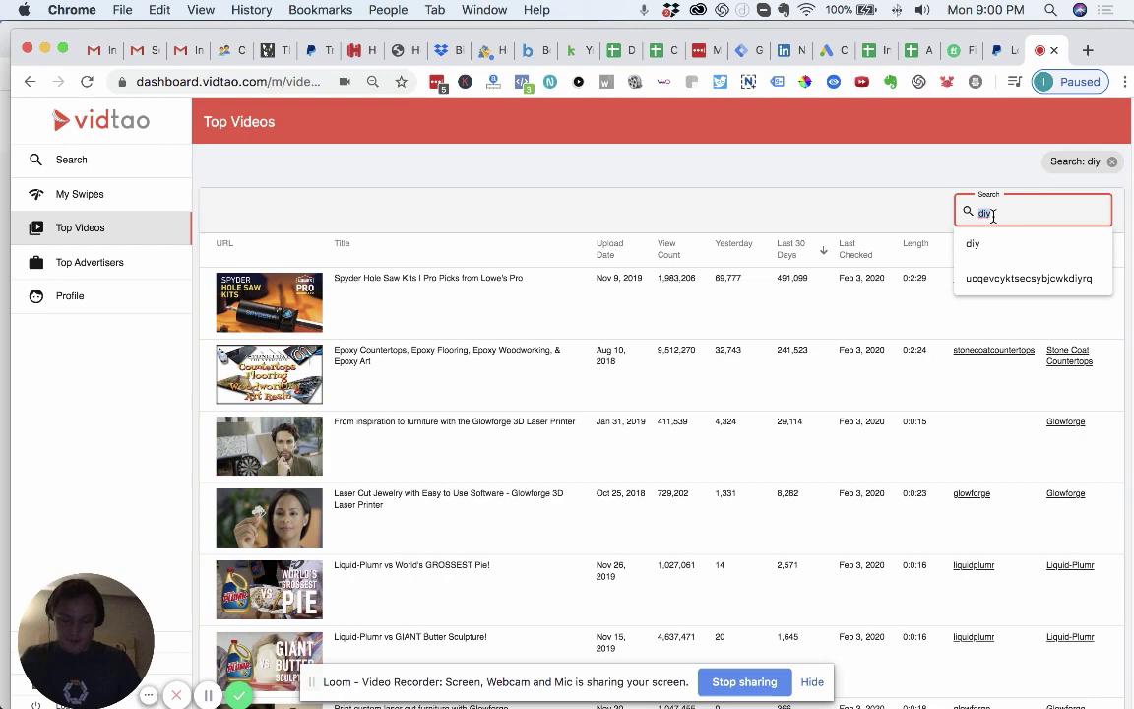
text(beauty)
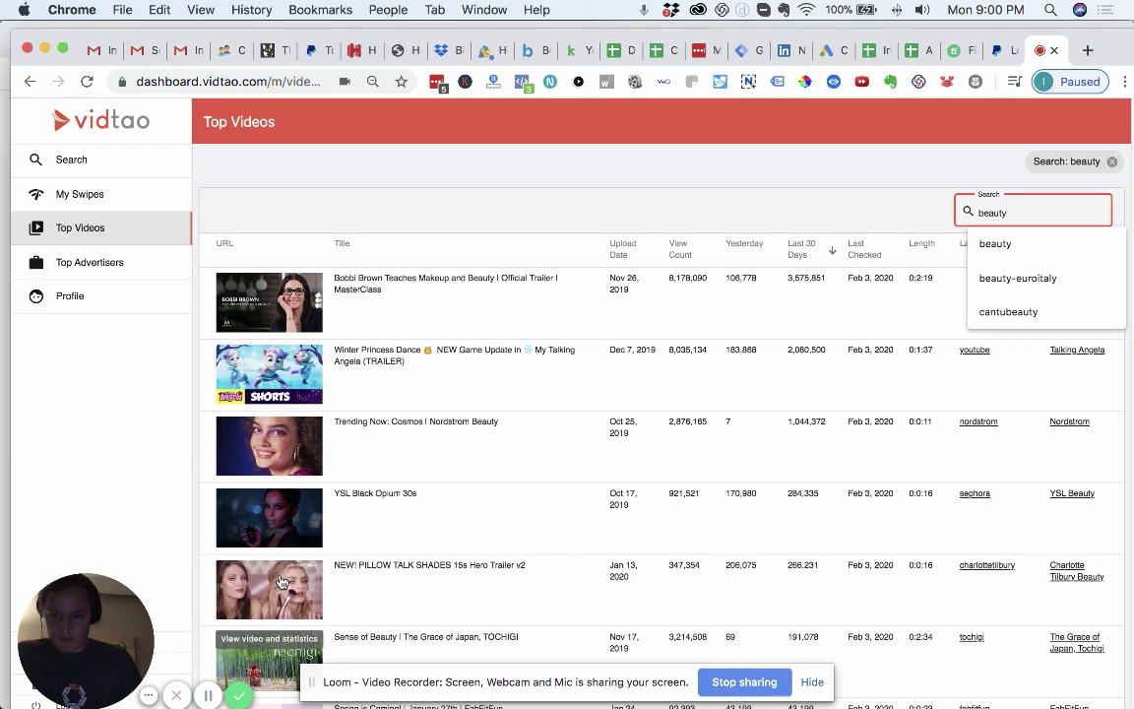
click(429, 566)
click(305, 360)
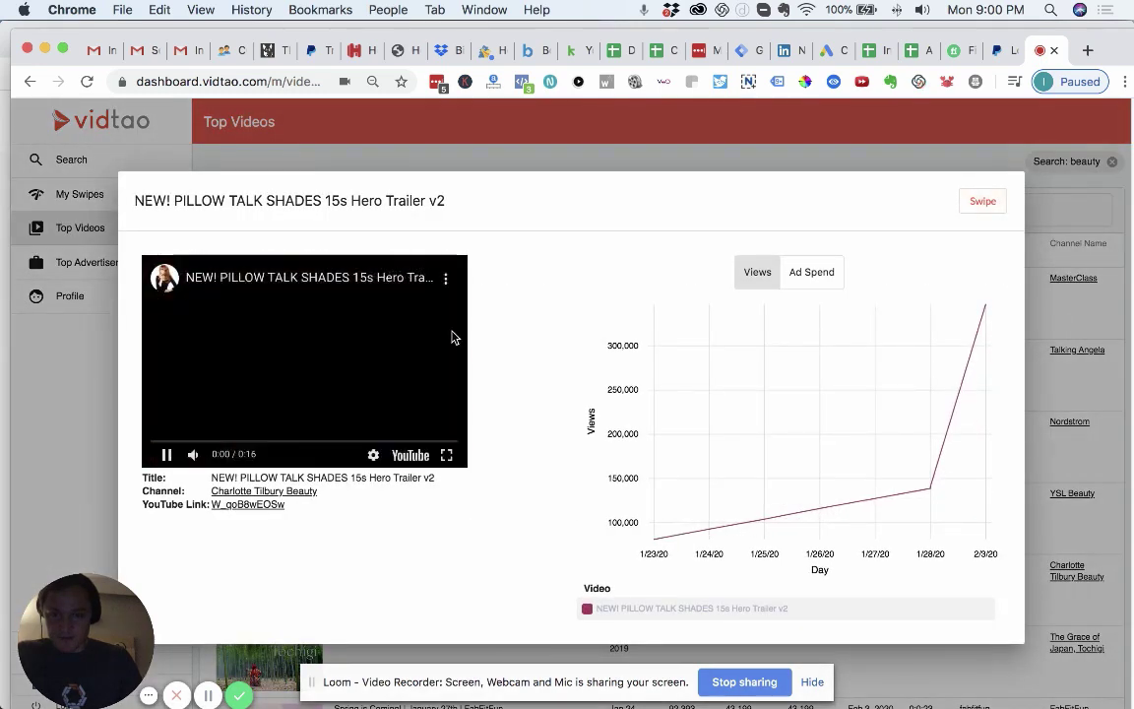
Pause the Pillow Talk ad, view its estimated ad spend chart and close its details
click(182, 416)
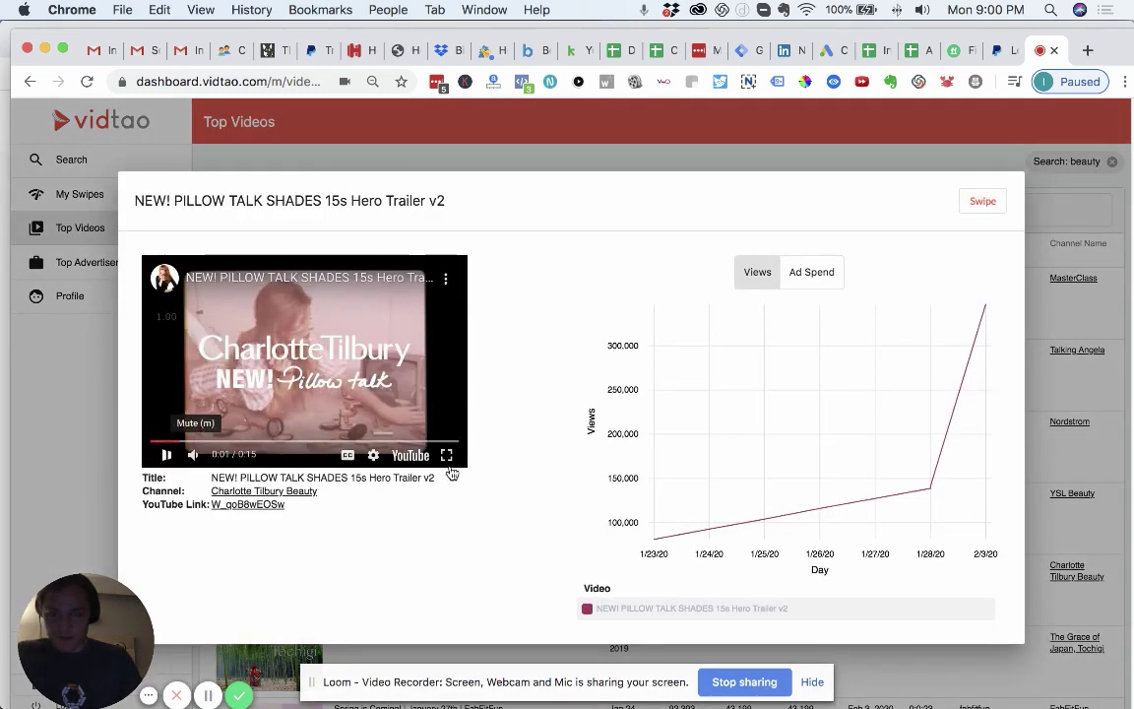
click(807, 278)
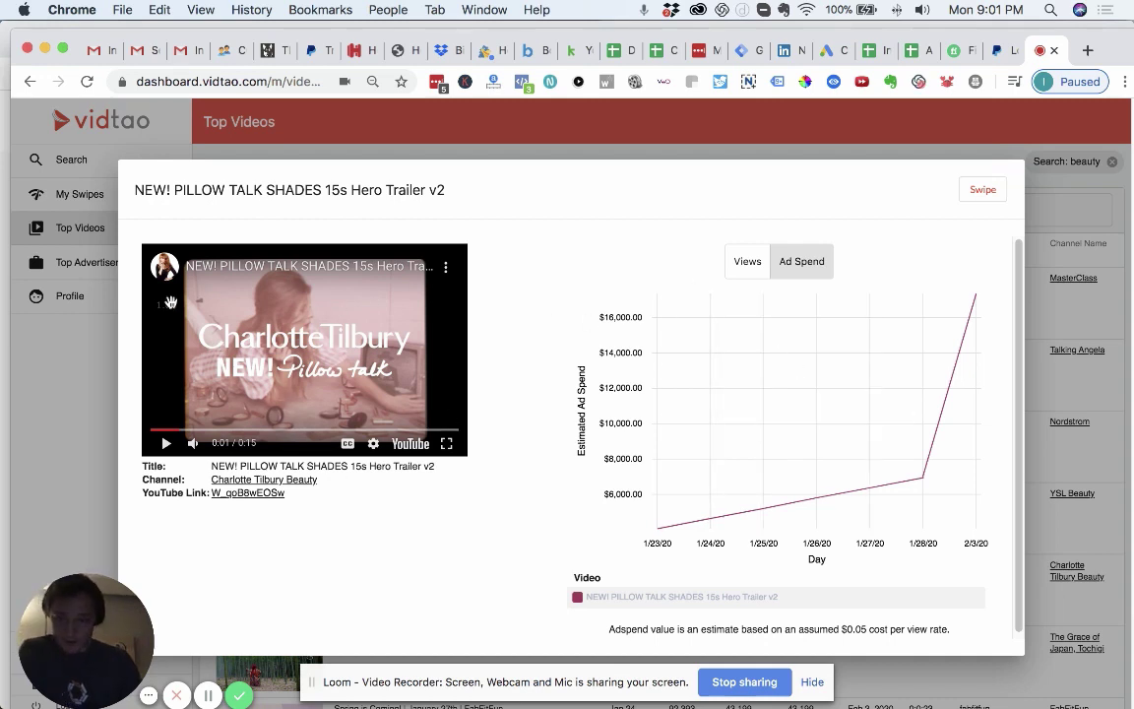
click(83, 380)
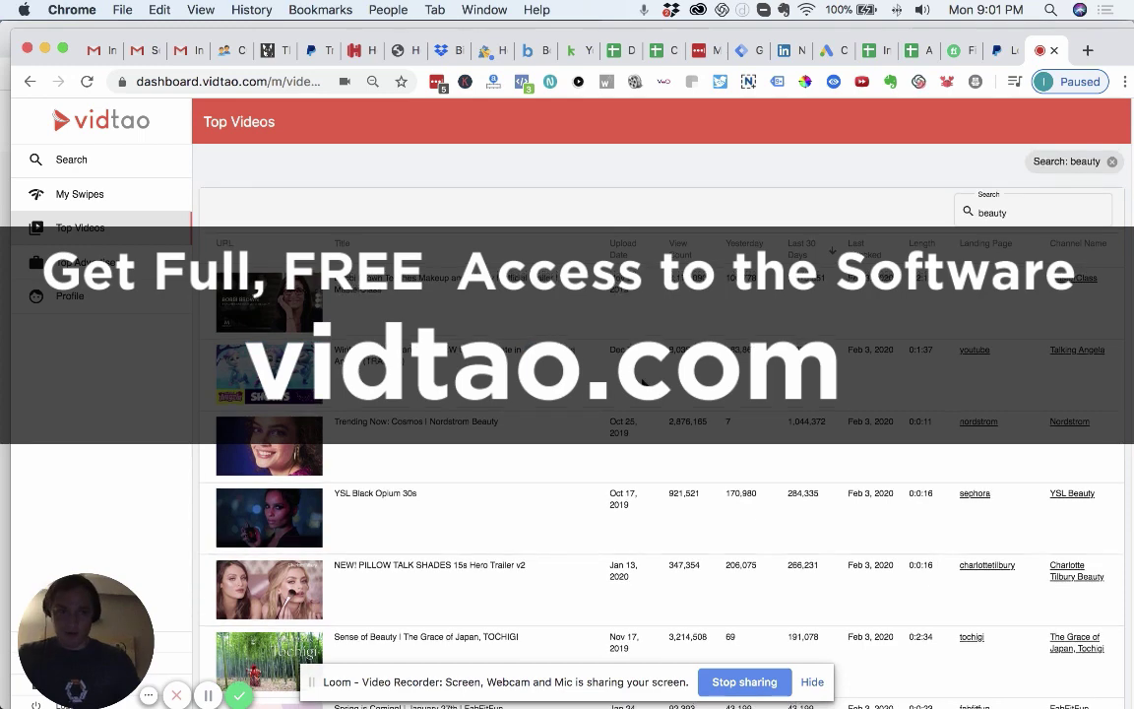
Open the vidtao.com YouTube Ads Step-by-Step Guide for 2020 in a new browser tab
key(super+t)
text(vid)
key(Return)
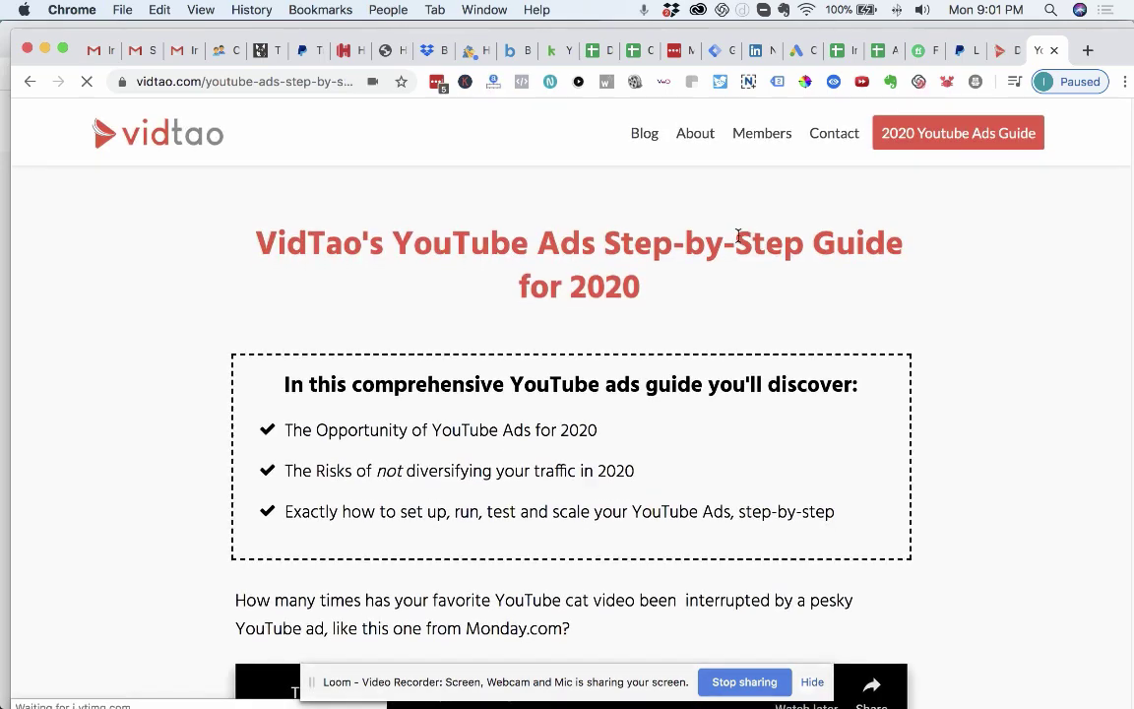
Read through the YouTube Ads guide, examining its title, topic list and the example ads from Monday.com, Bondic and 4Patriots
scroll(737, 234, down, 2)
scroll(737, 235, down, 4)
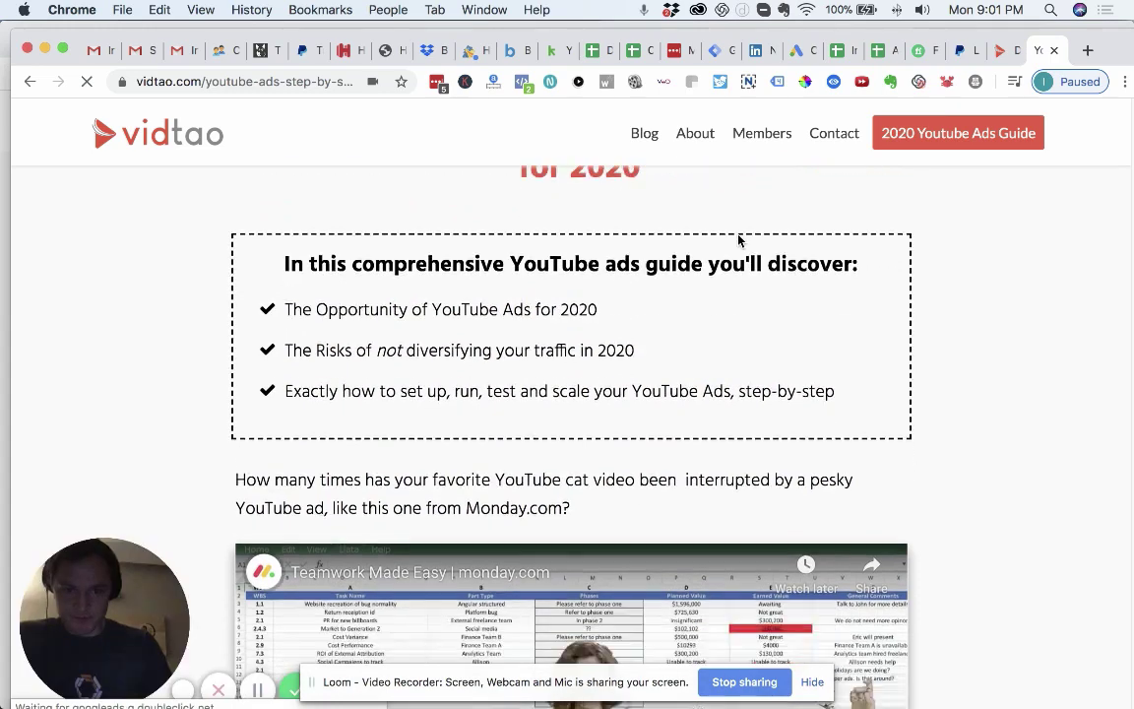
scroll(739, 240, down, 6)
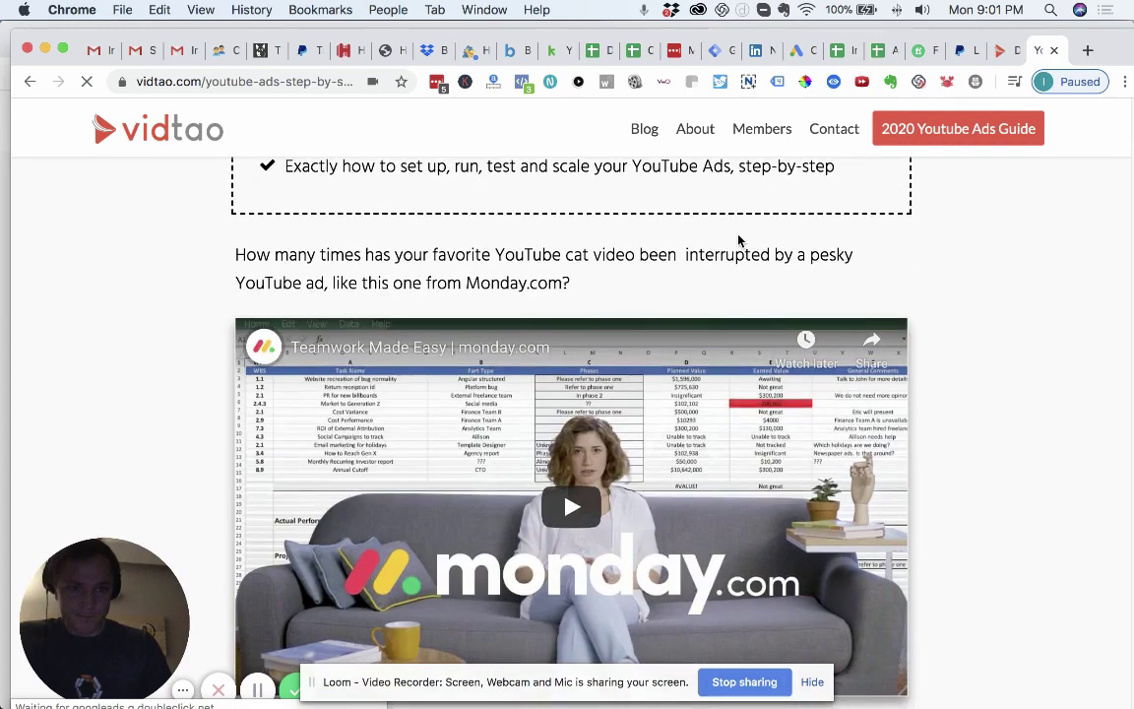
scroll(728, 234, up, 10)
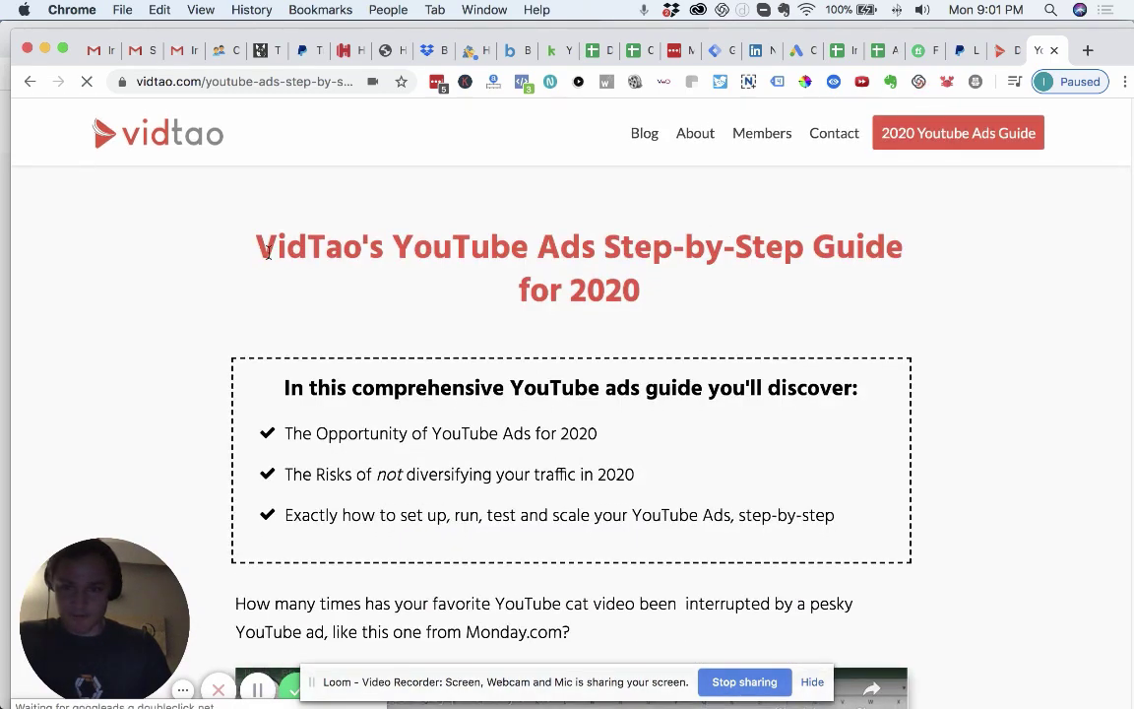
drag(252, 246, 701, 296)
scroll(693, 297, down, 1)
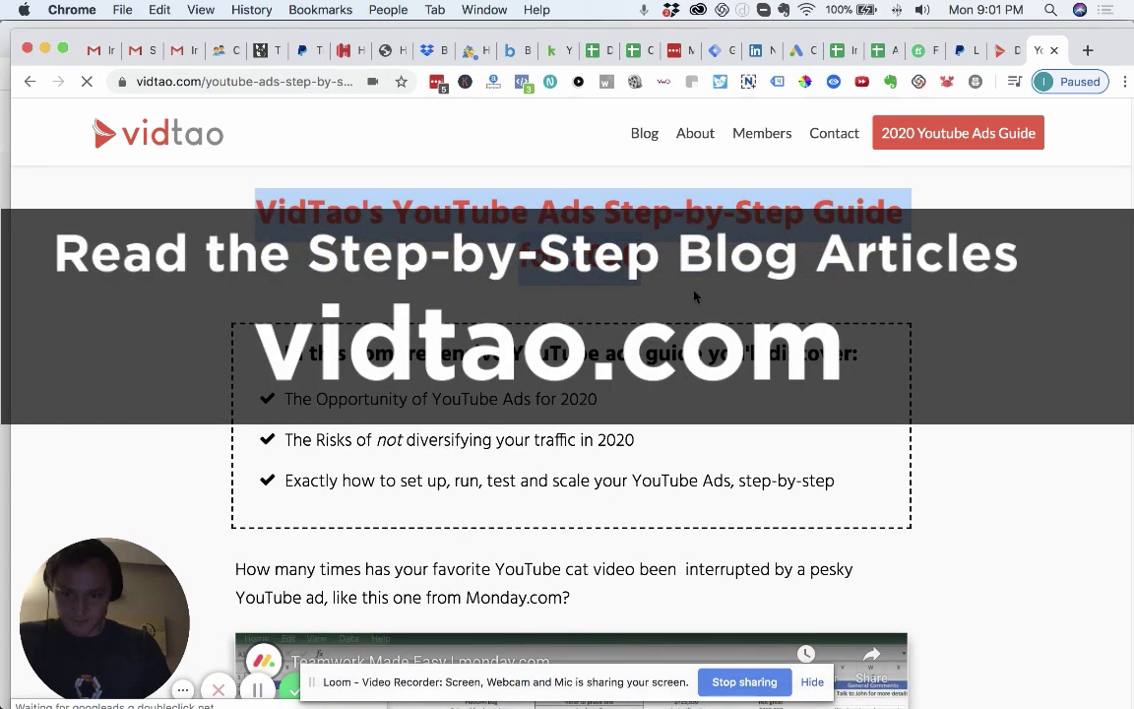
scroll(777, 298, down, 3)
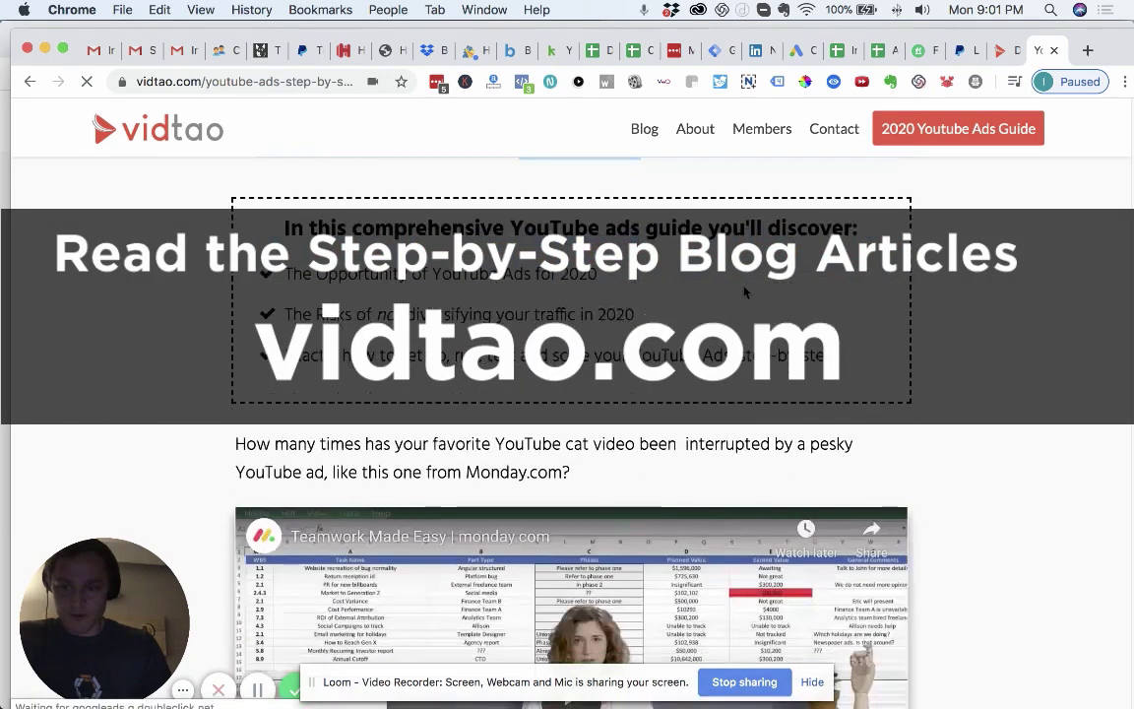
scroll(901, 311, down, 15)
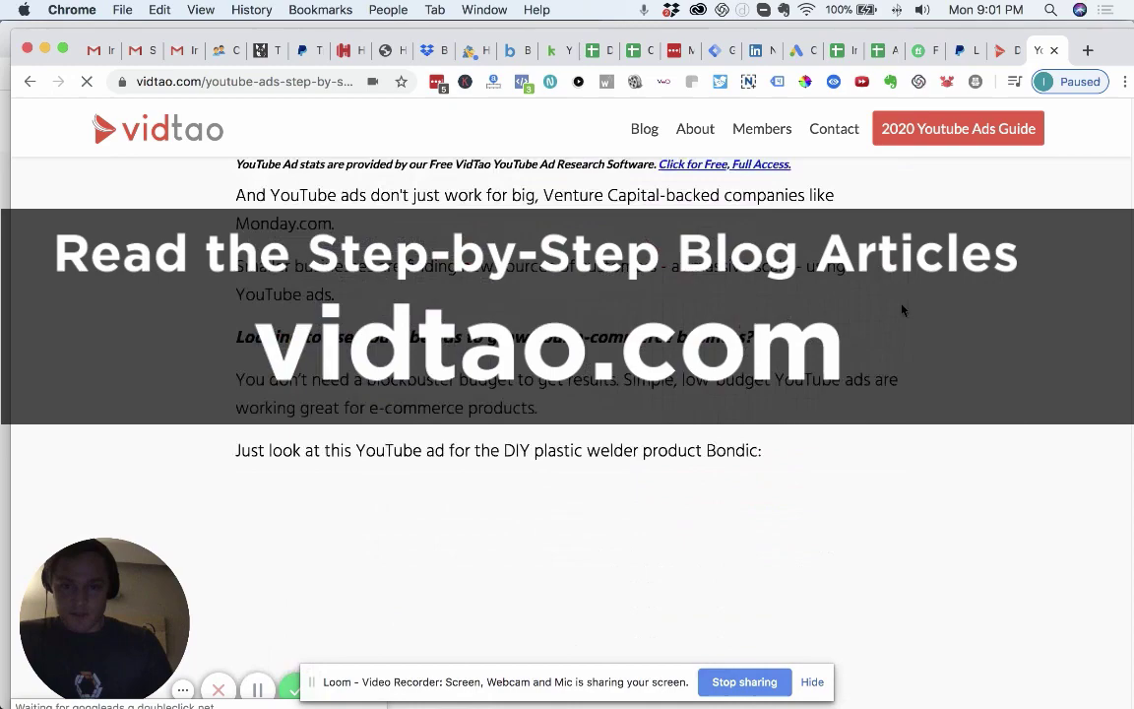
scroll(902, 311, down, 15)
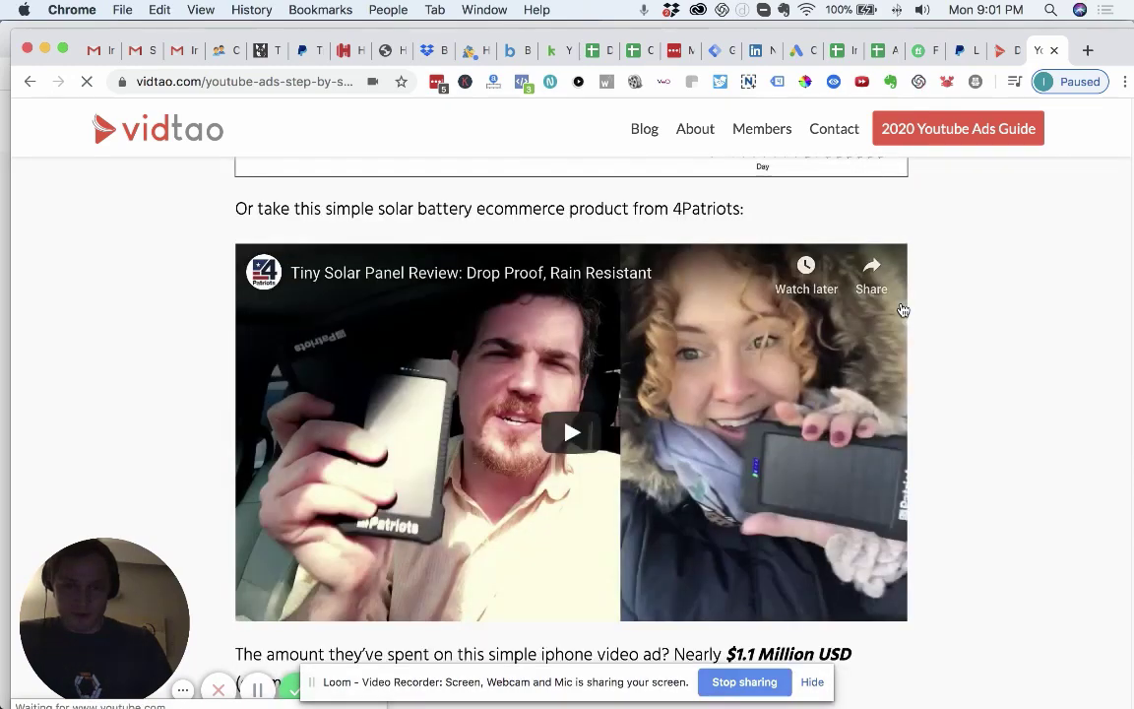
Examine the guide's remaining ad spend example and its sections on advertising history, Facebook ad costs and YouTube ad inventory, ending at its title
scroll(903, 311, down, 12)
scroll(903, 311, down, 4)
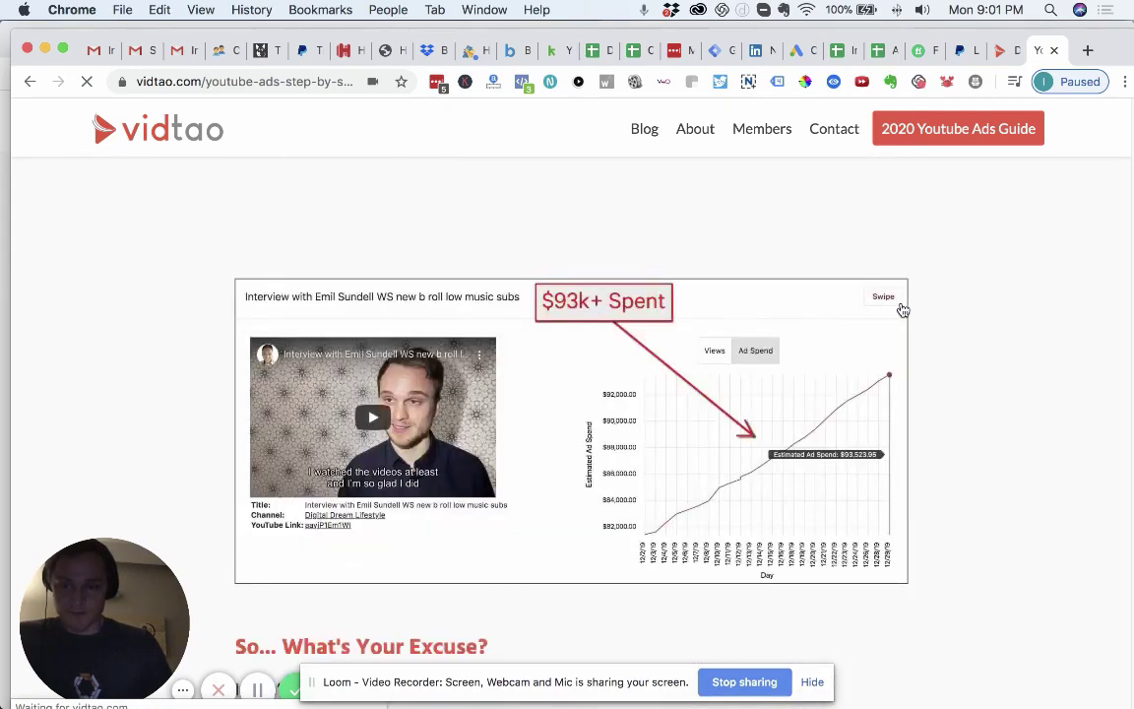
scroll(903, 311, up, 20)
scroll(903, 310, down, 10)
scroll(902, 310, down, 12)
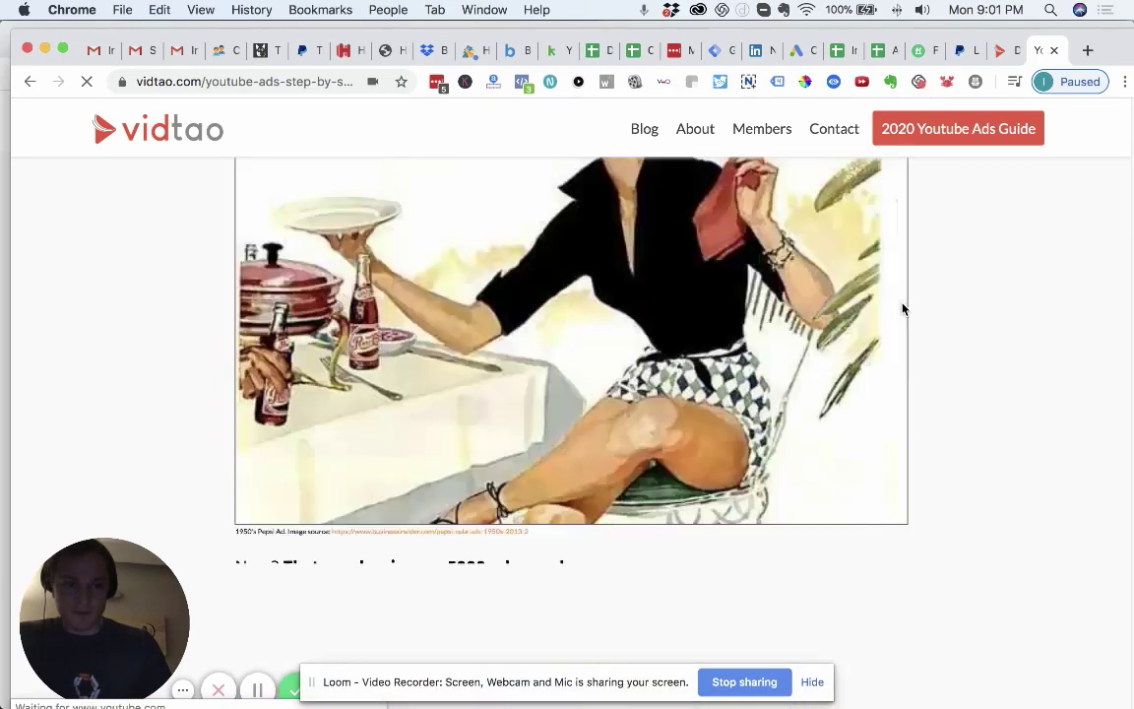
scroll(903, 311, up, 5)
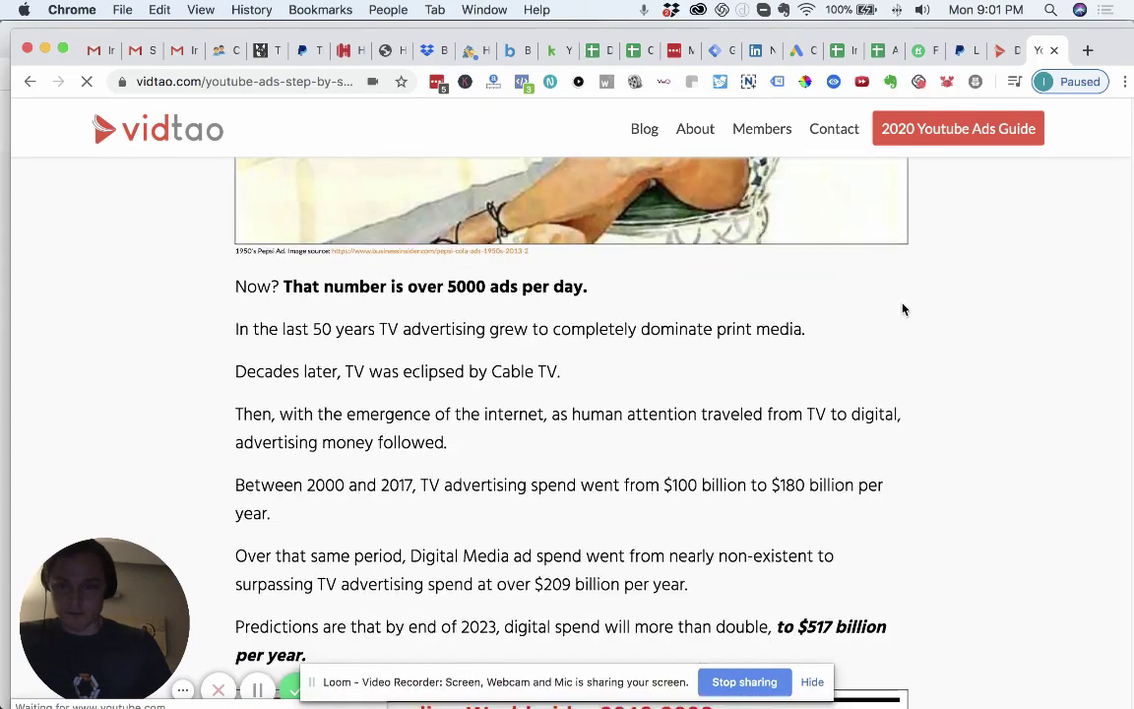
scroll(902, 310, down, 15)
scroll(903, 311, down, 8)
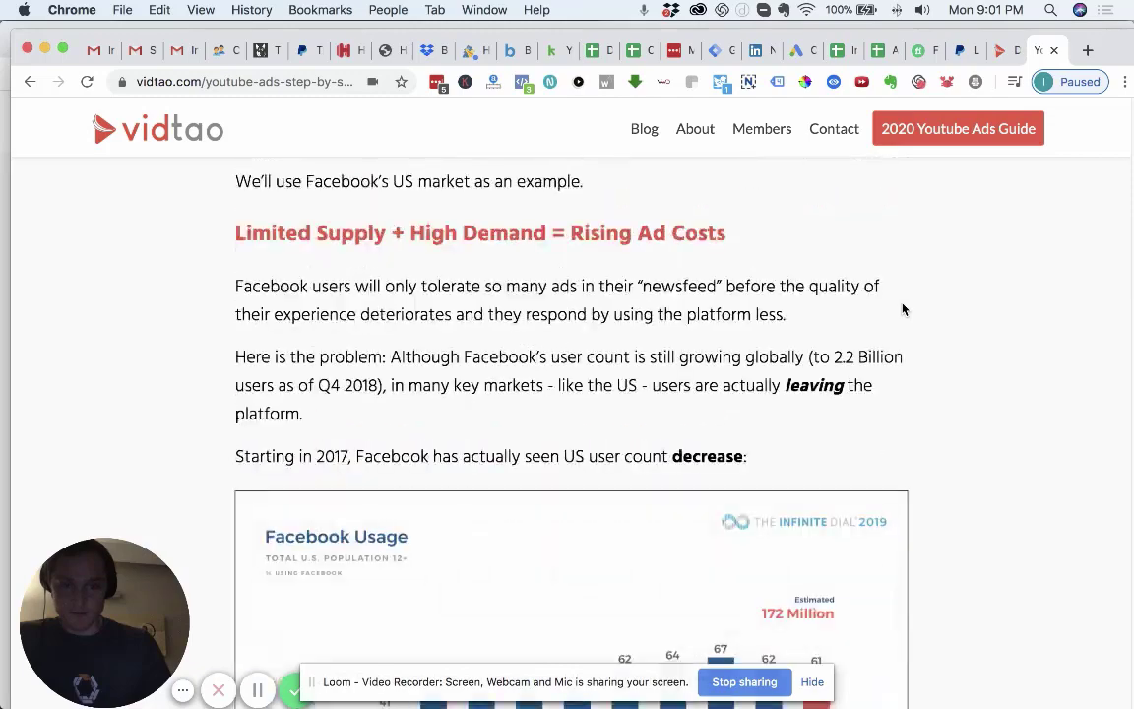
scroll(963, 317, down, 18)
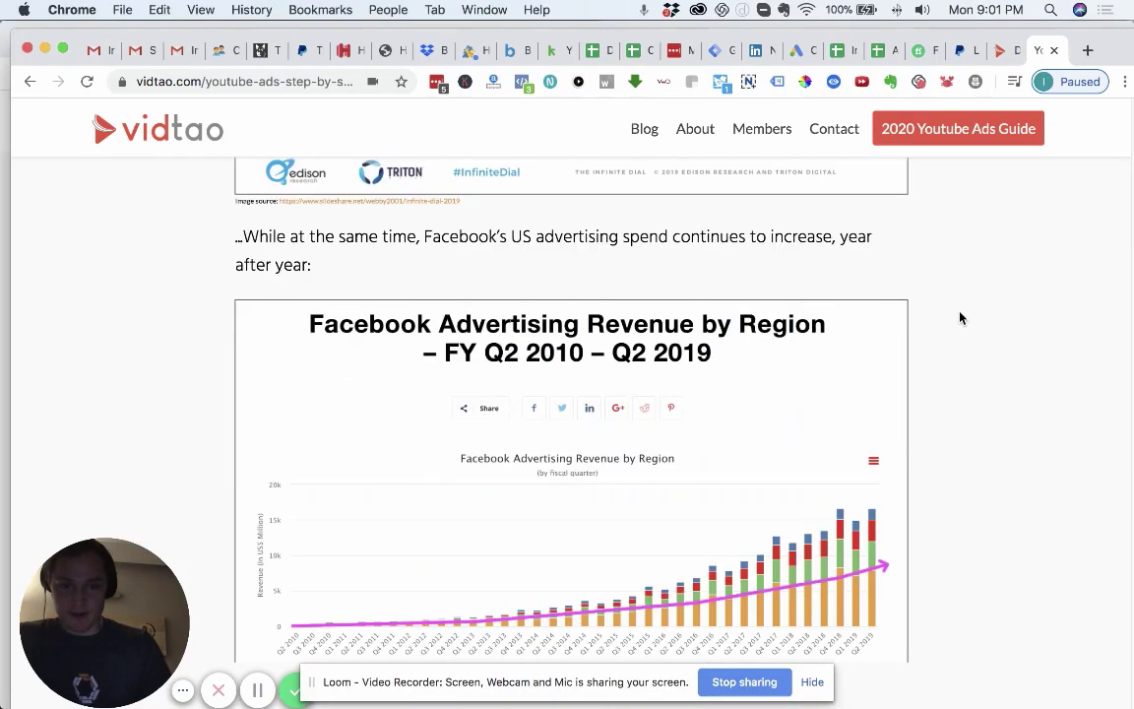
scroll(961, 317, down, 15)
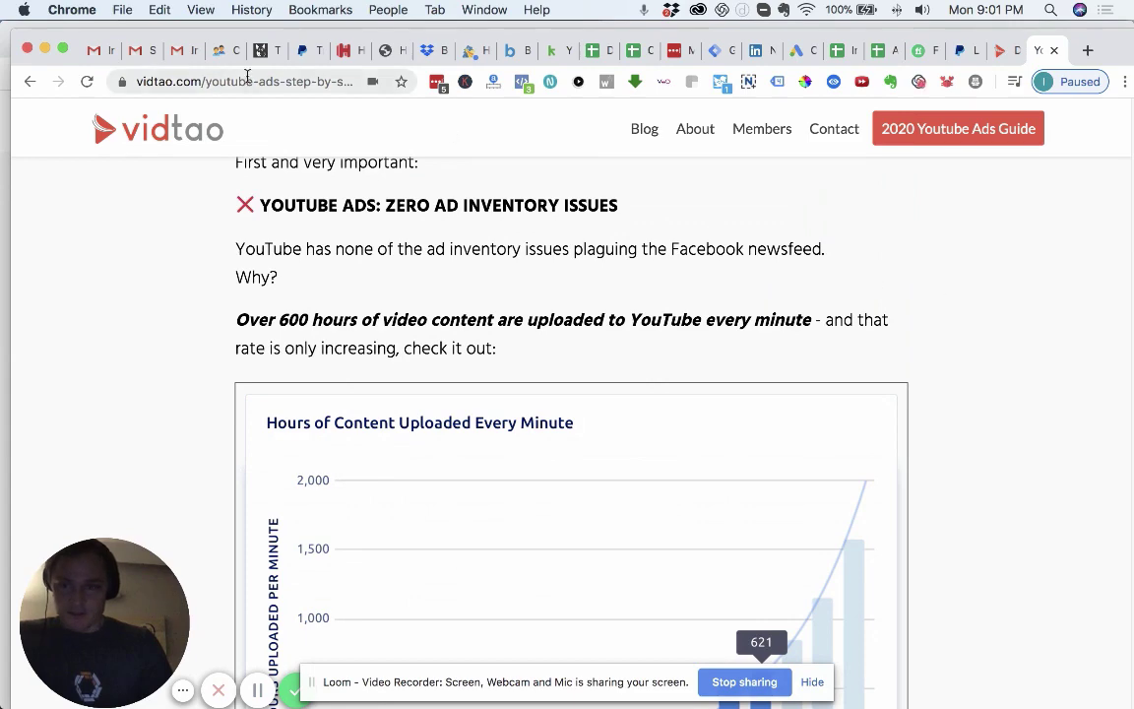
scroll(913, 167, up, 20)
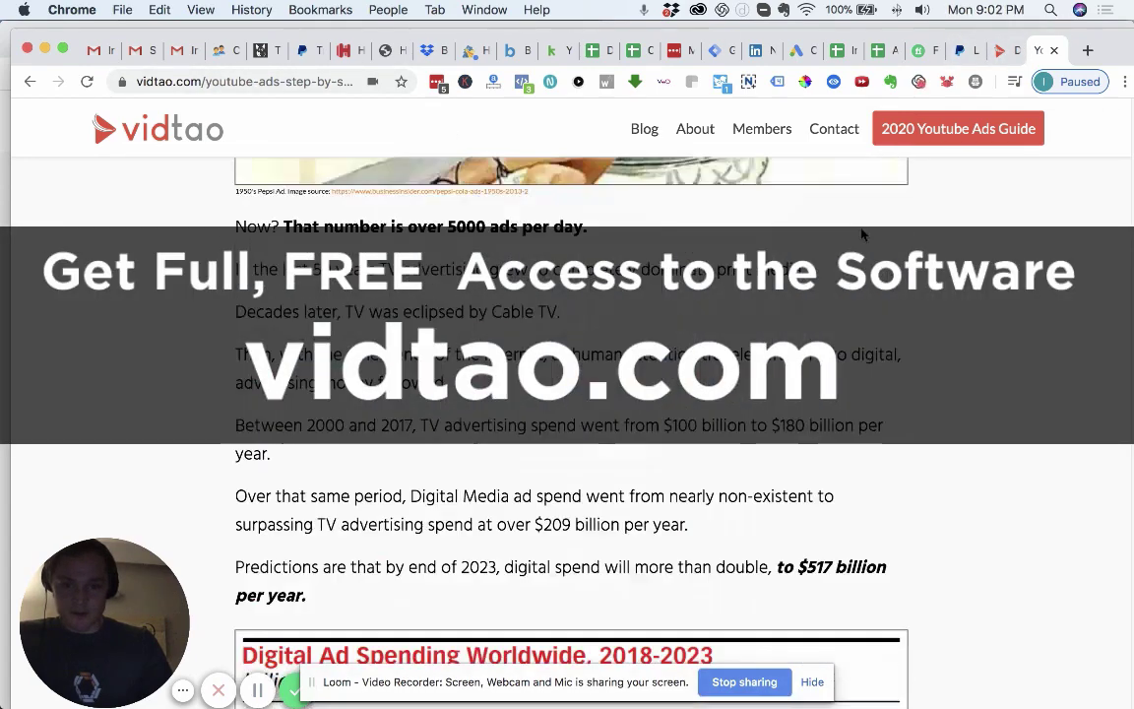
click(866, 226)
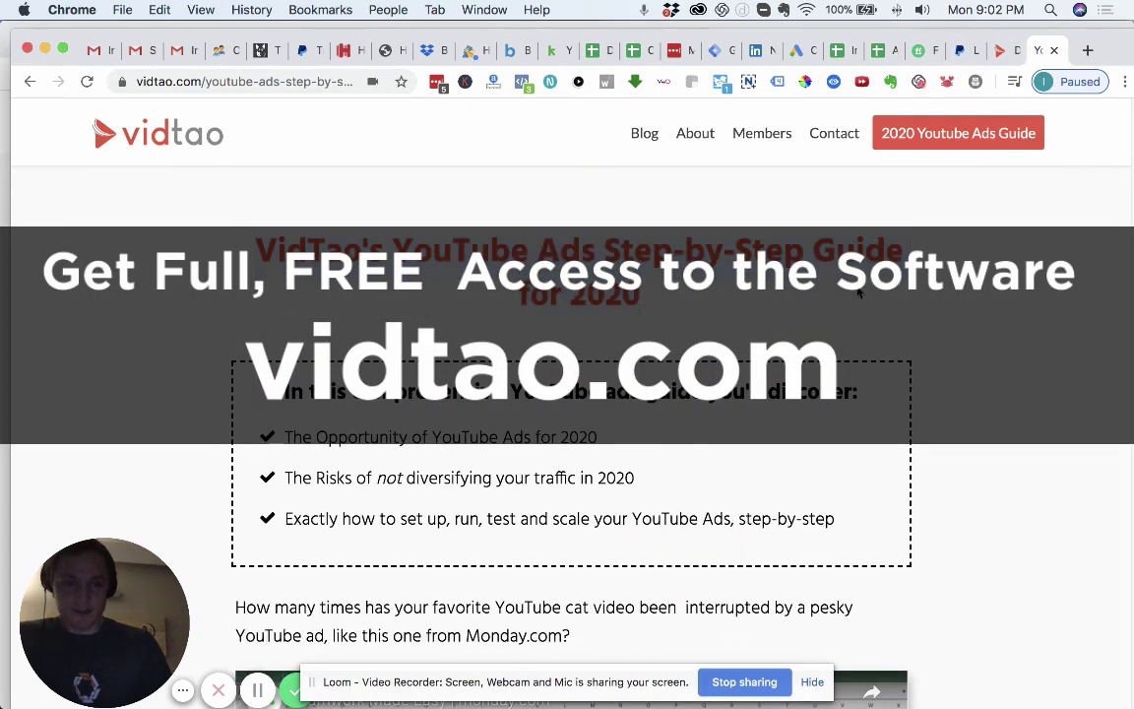
Switch back to the vidtao dashboard and look through the Top Videos results for "beauty", examining the listed ads' view counts, landing pages and channels
click(1002, 55)
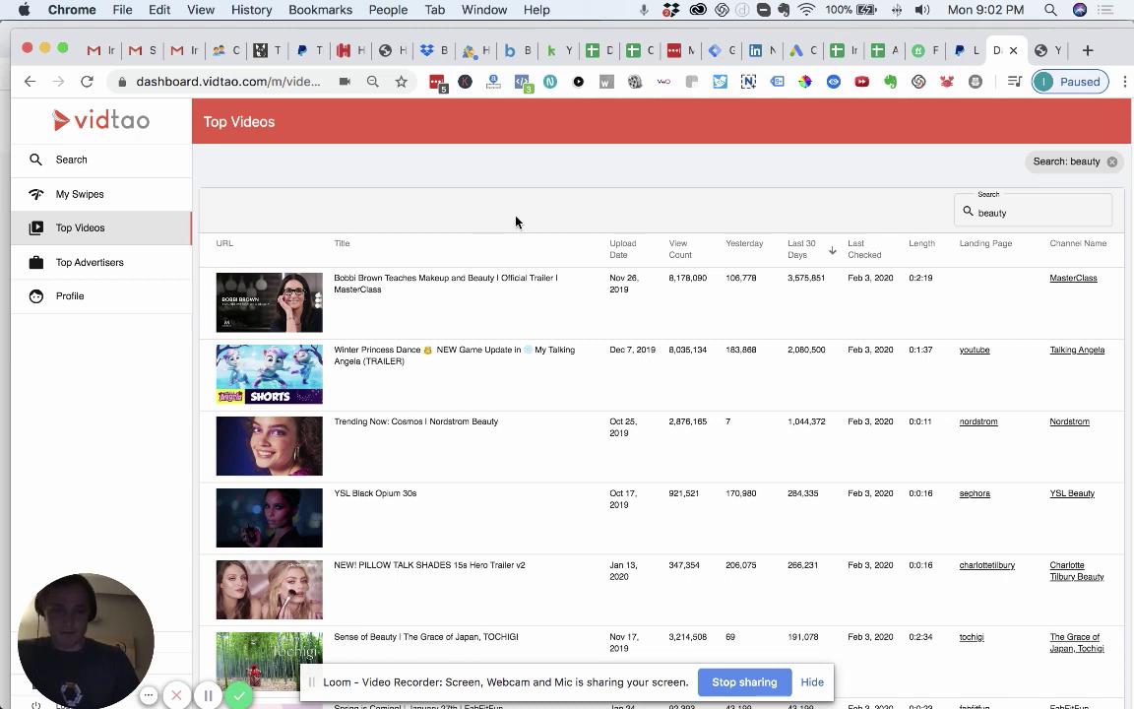
scroll(539, 258, down, 2)
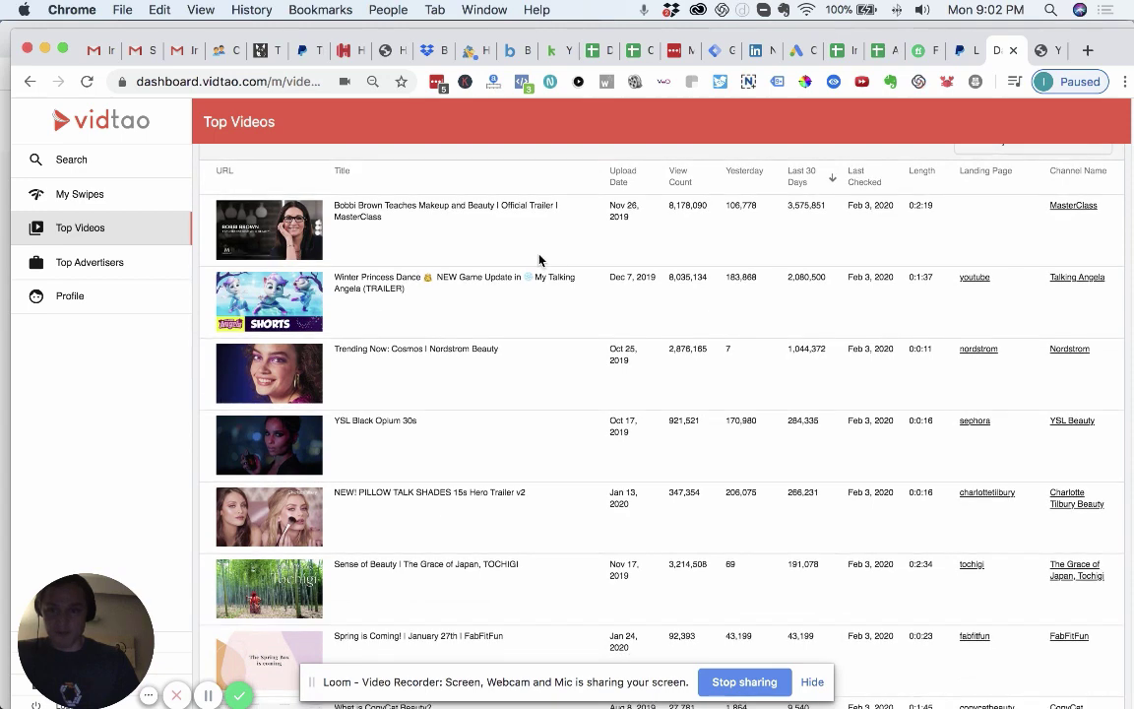
scroll(538, 258, down, 2)
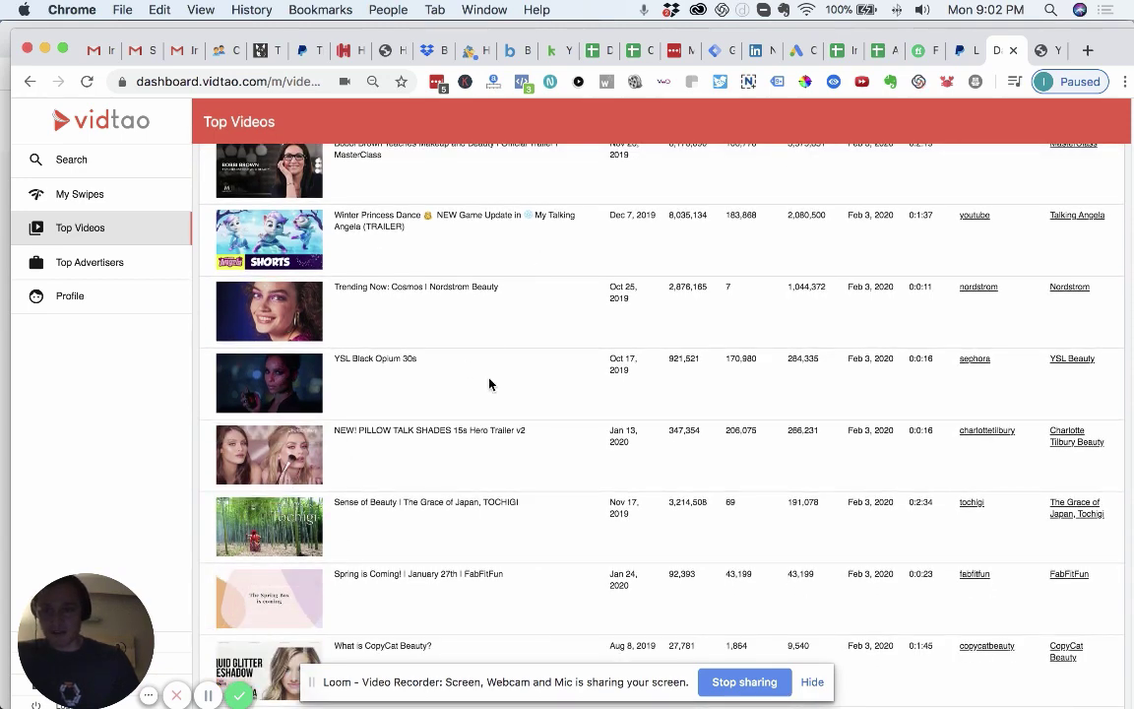
scroll(325, 402, down, 3)
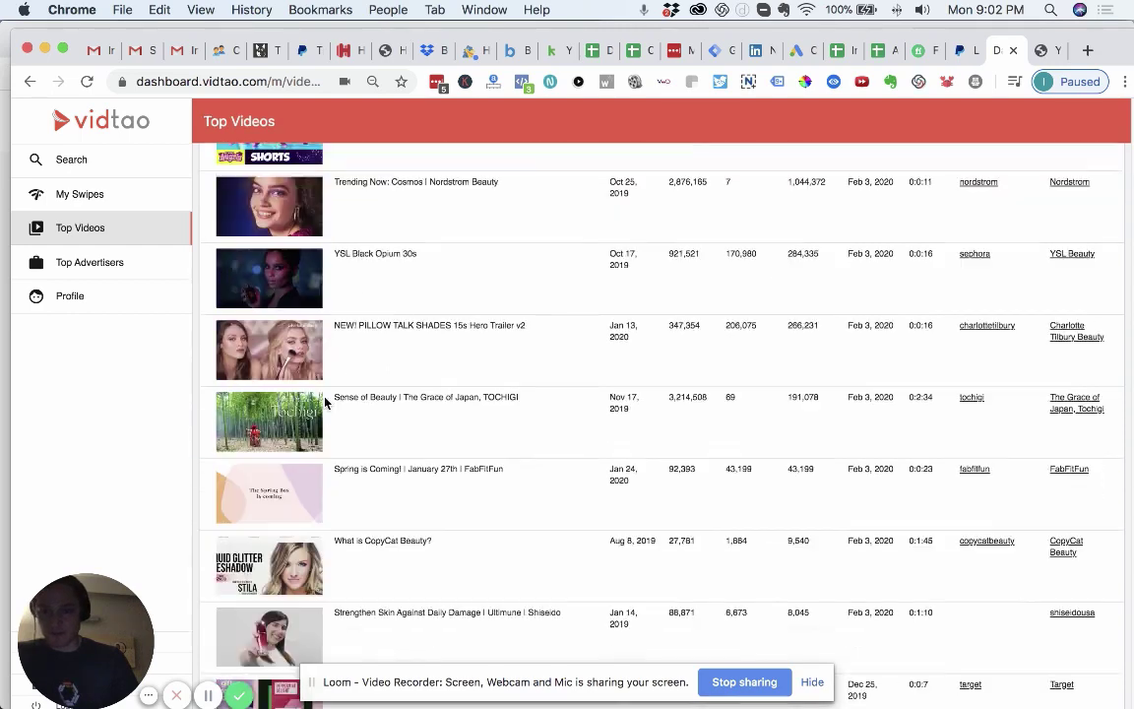
scroll(492, 369, down, 1)
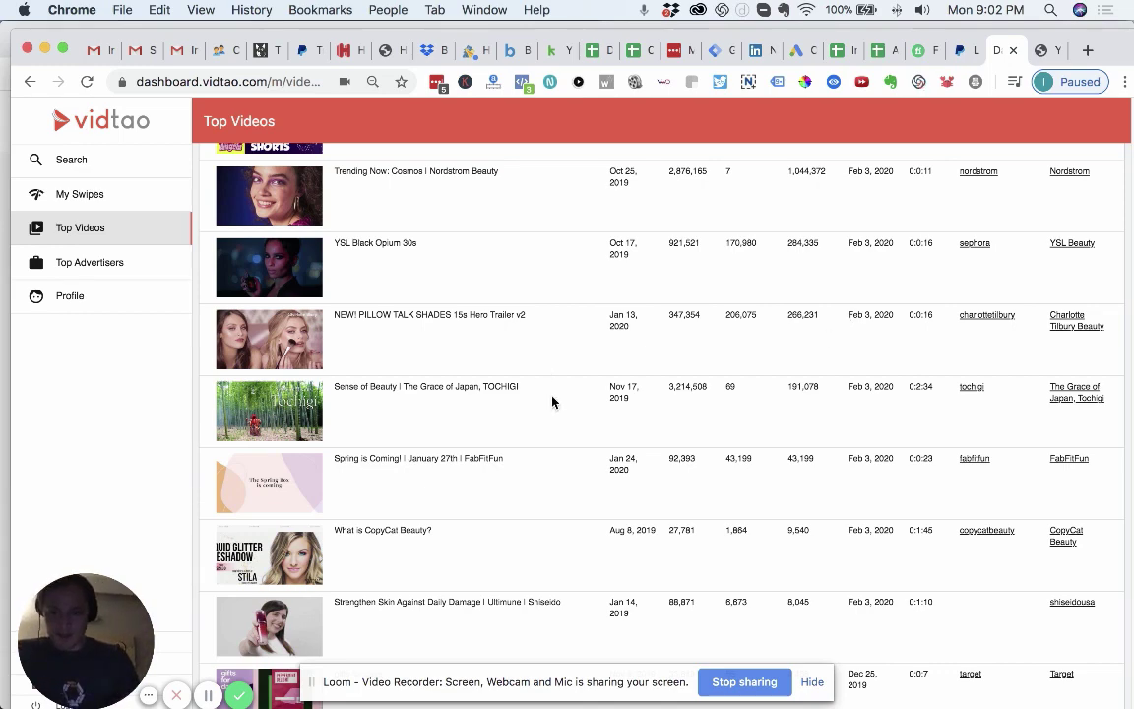
scroll(552, 400, down, 3)
scroll(552, 400, down, 2)
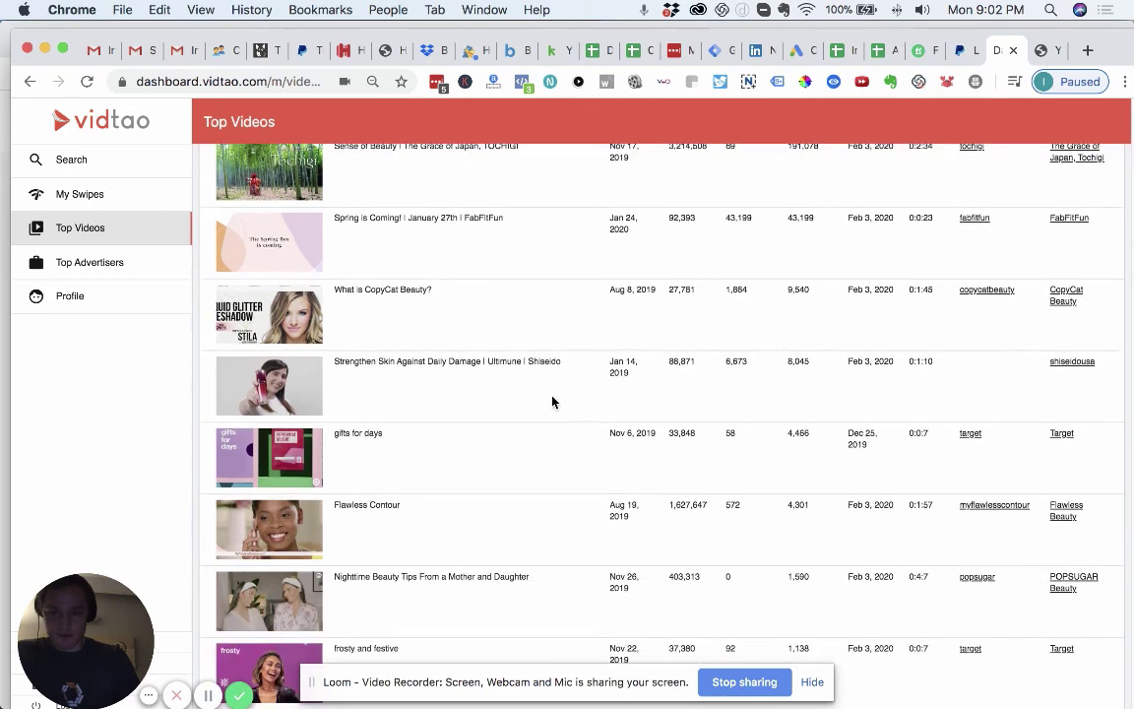
scroll(552, 400, up, 10)
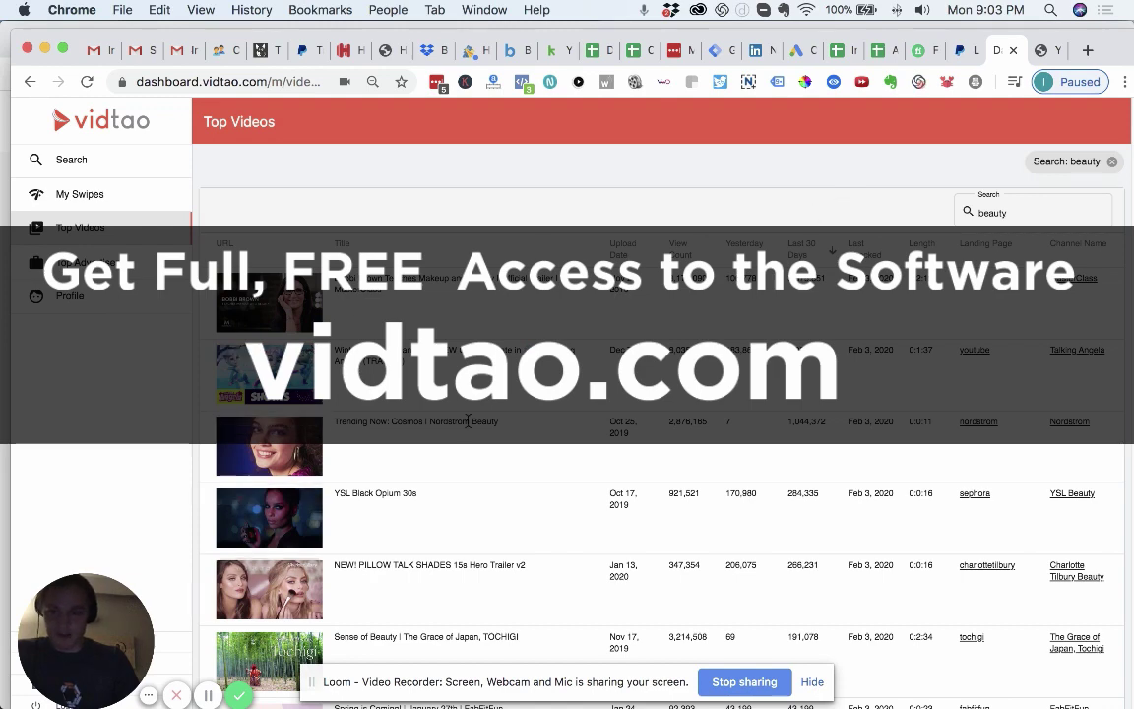
scroll(564, 444, down, 10)
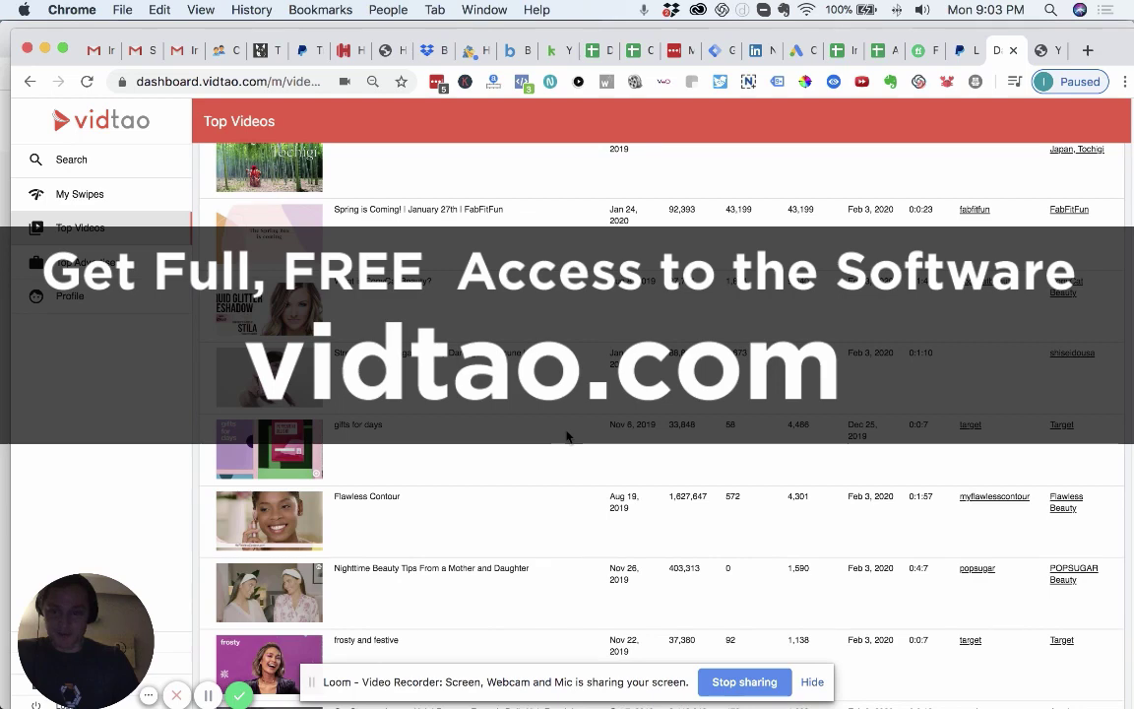
scroll(564, 444, up, 10)
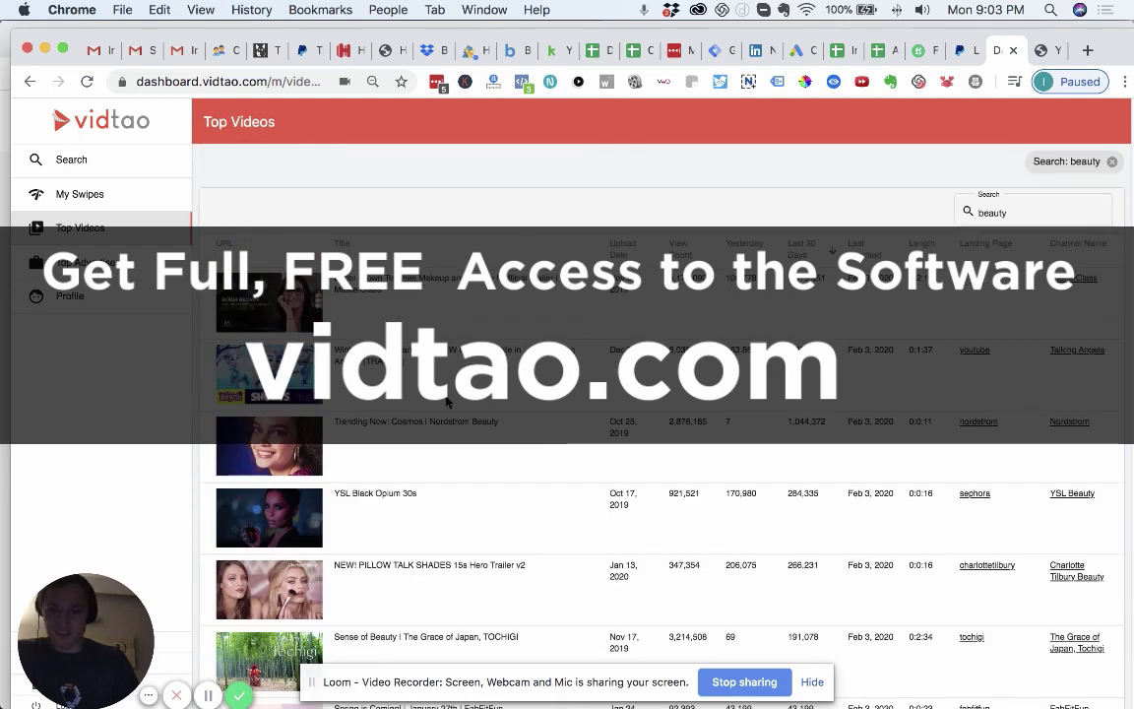